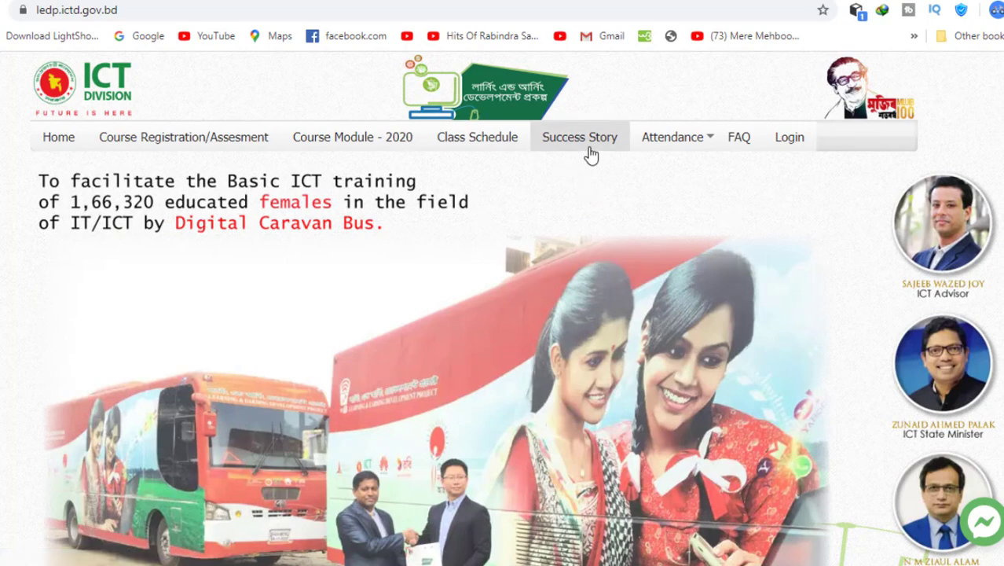
- Filter the Success Story page to the Digital Marketing (2016,November) course
click(585, 145)
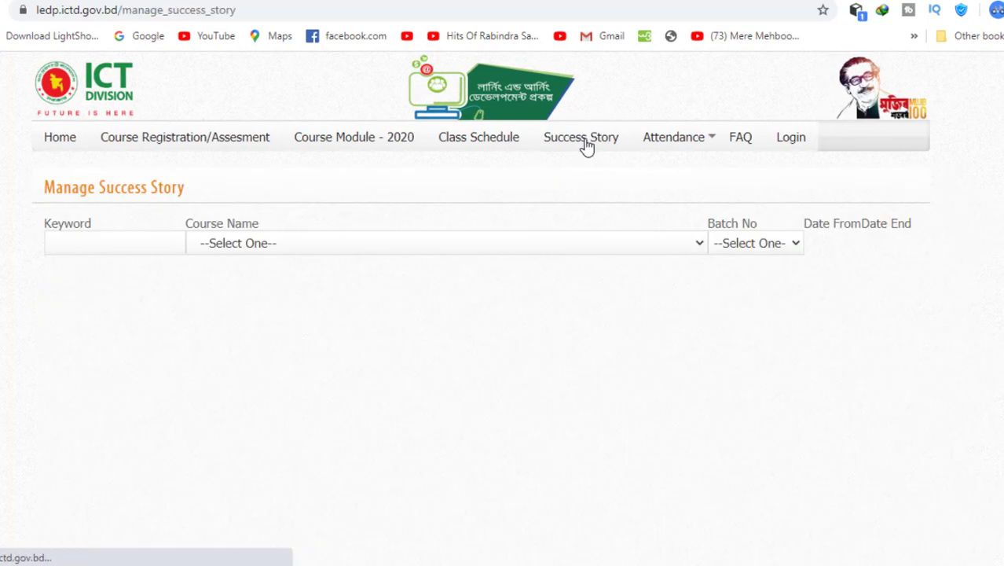
click(402, 242)
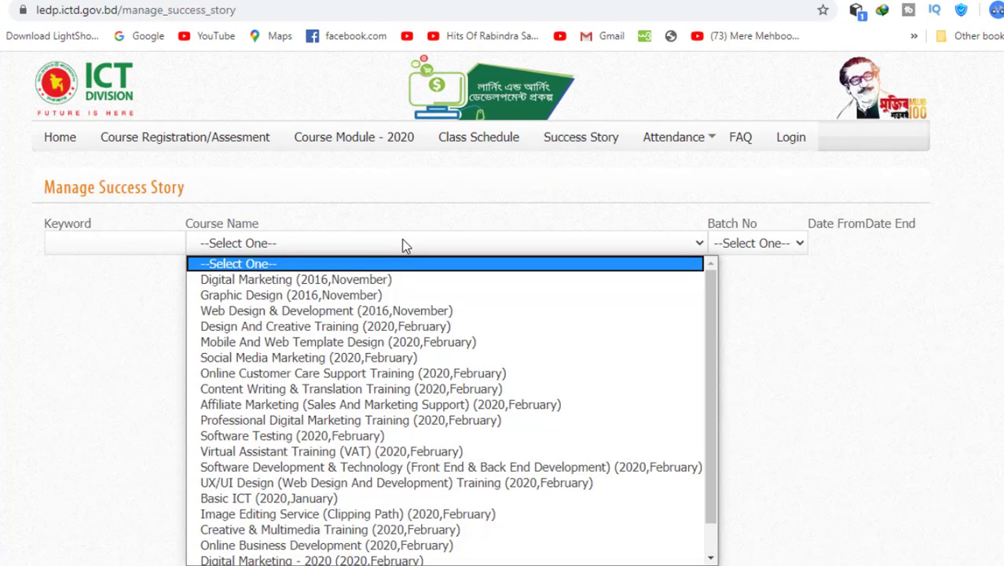
click(264, 281)
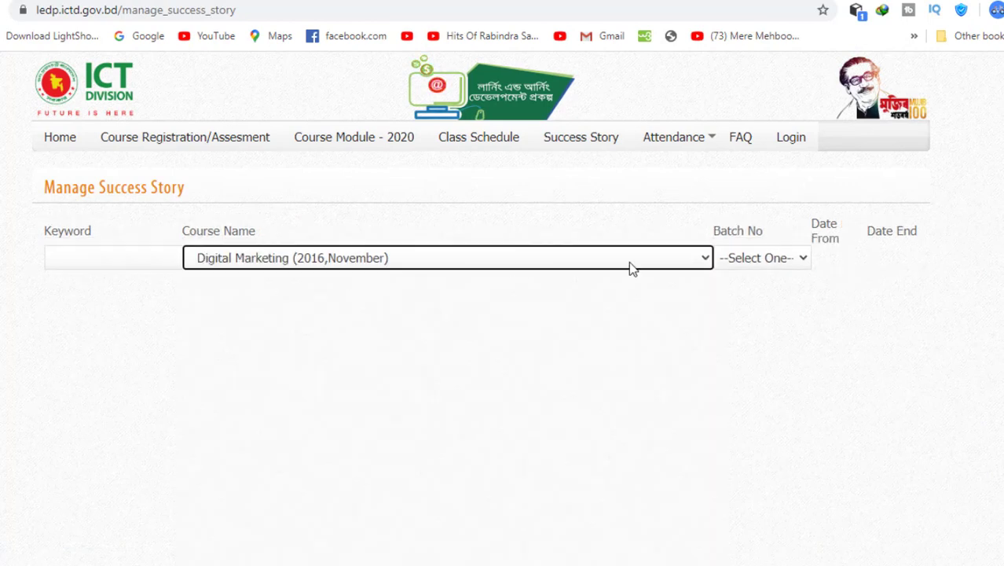
click(783, 261)
click(752, 297)
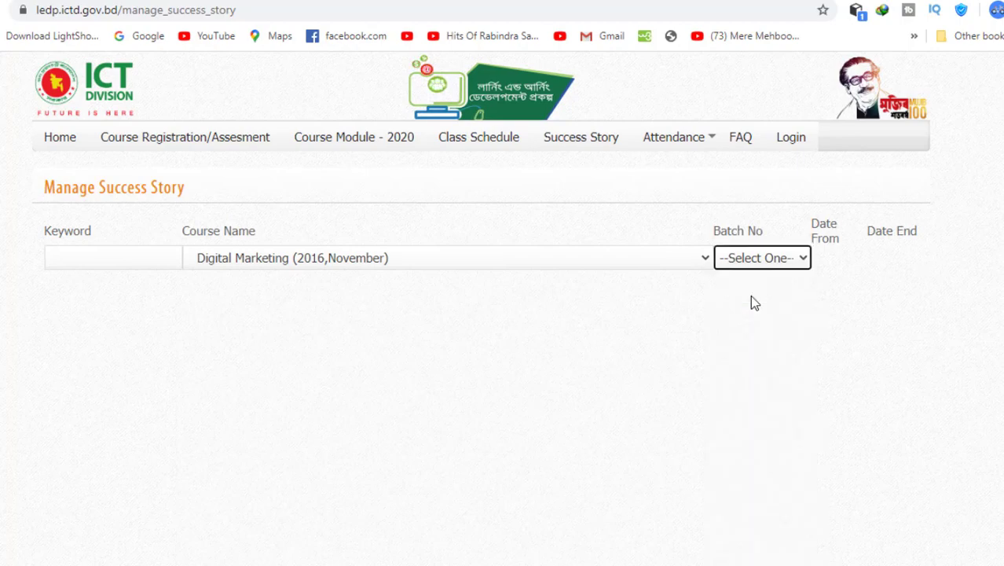
click(759, 261)
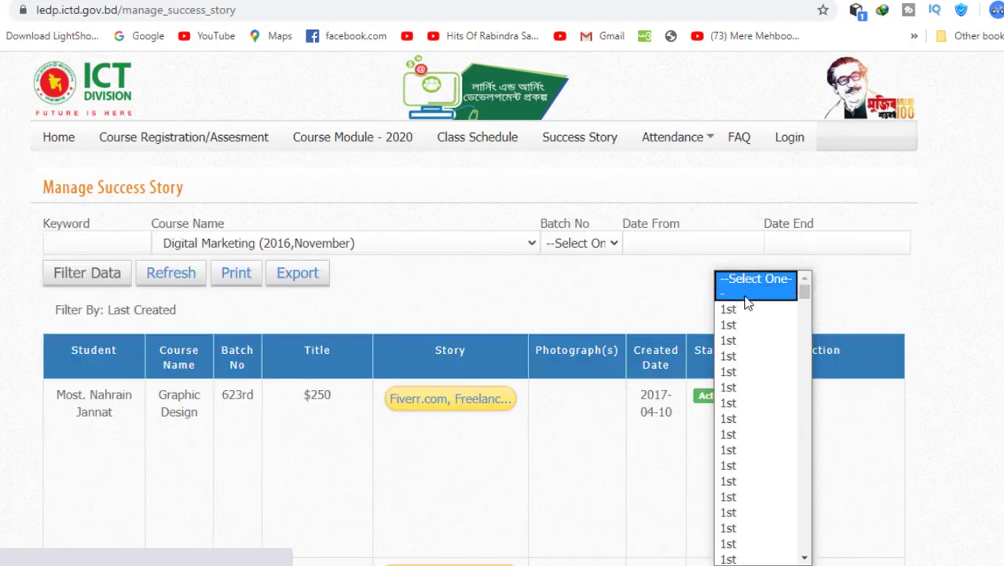
- Browse the filtered stories, open one, then go to the Class Schedule page
scroll(576, 346, down, 2)
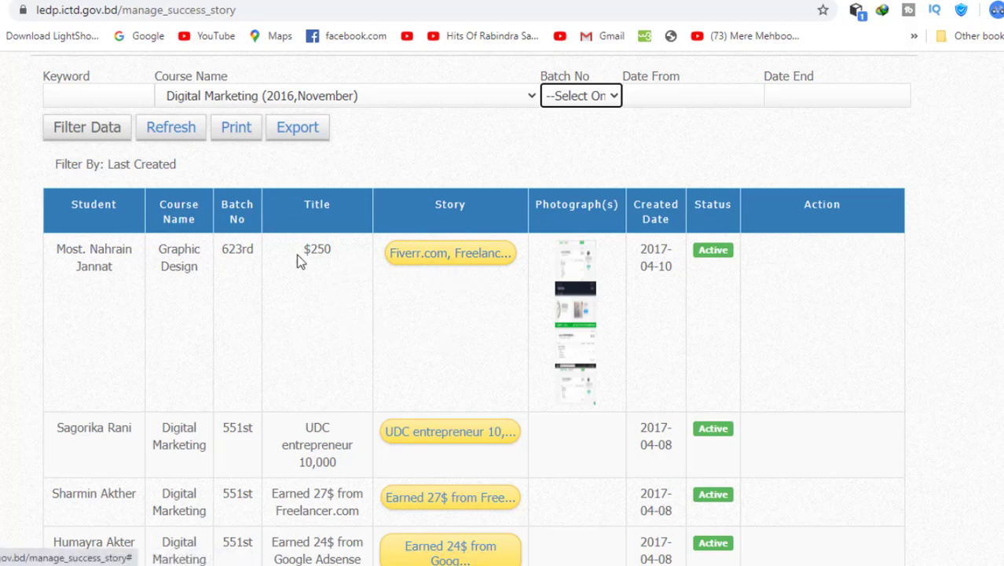
scroll(339, 397, down, 2)
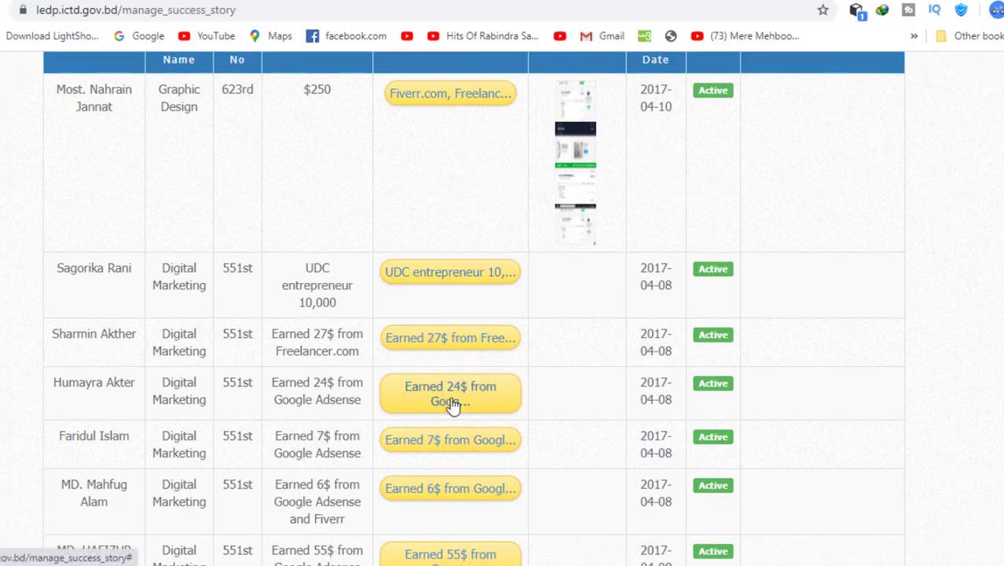
scroll(454, 377, down, 6)
scroll(453, 405, down, 5)
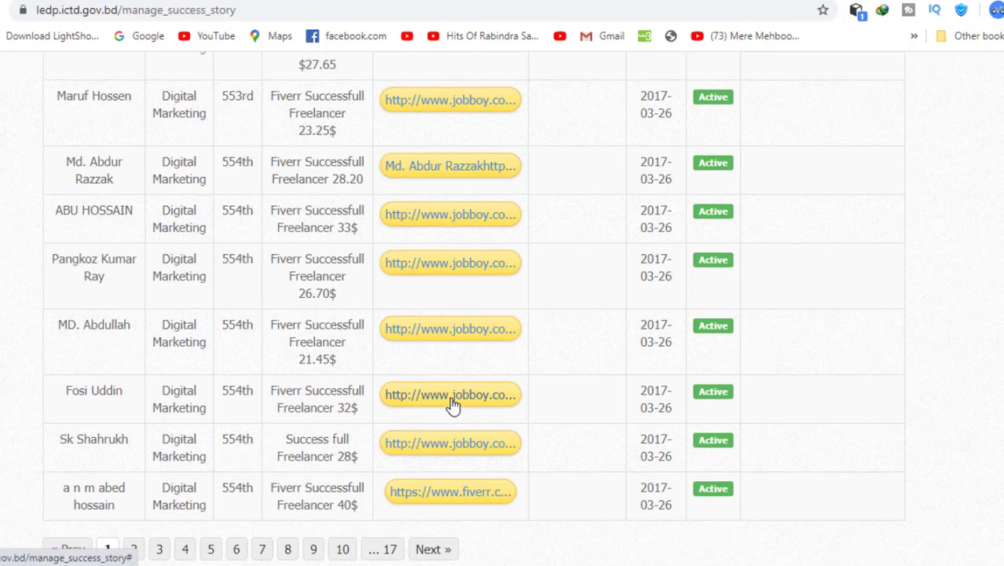
click(452, 402)
scroll(453, 405, down, 6)
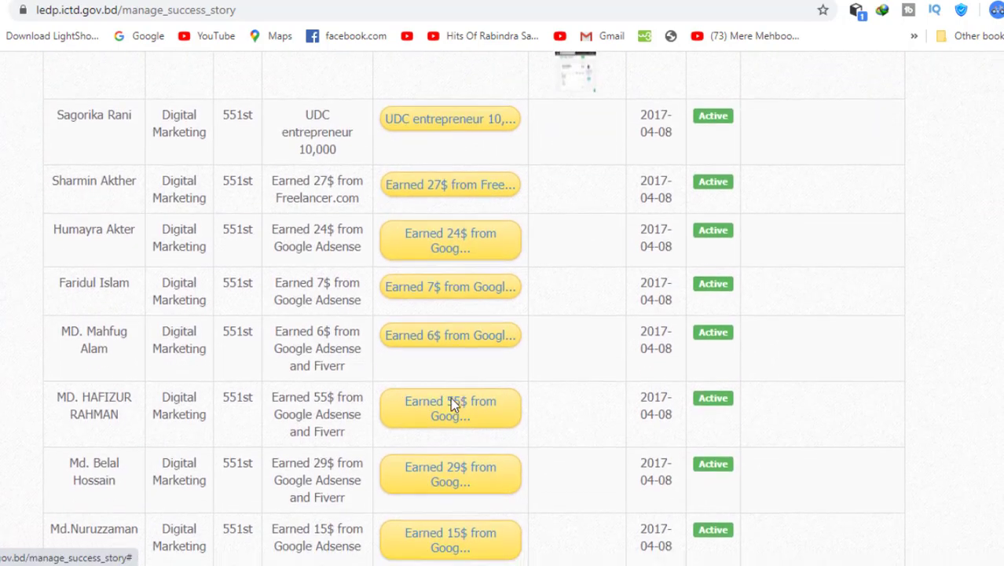
scroll(452, 404, up, 6)
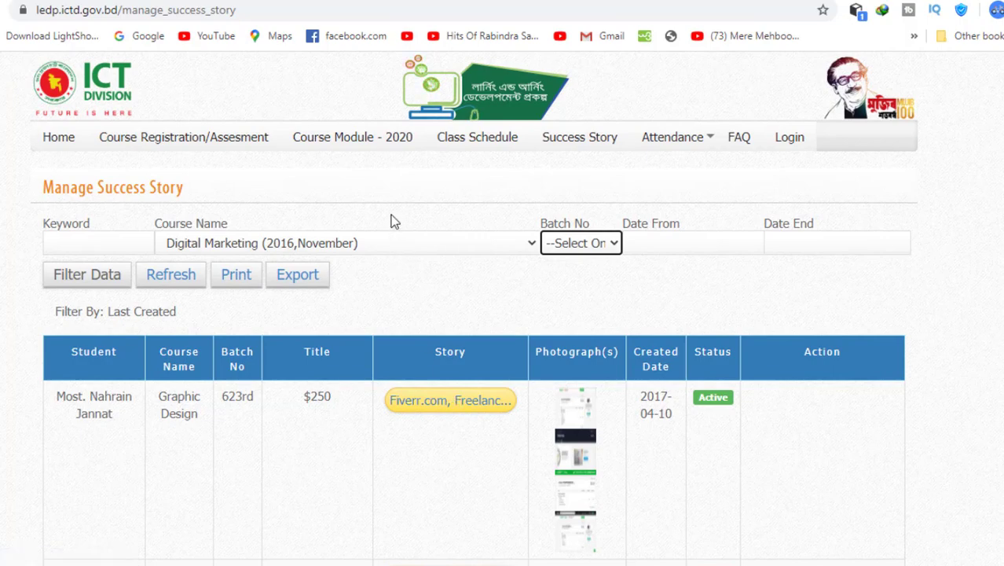
click(487, 149)
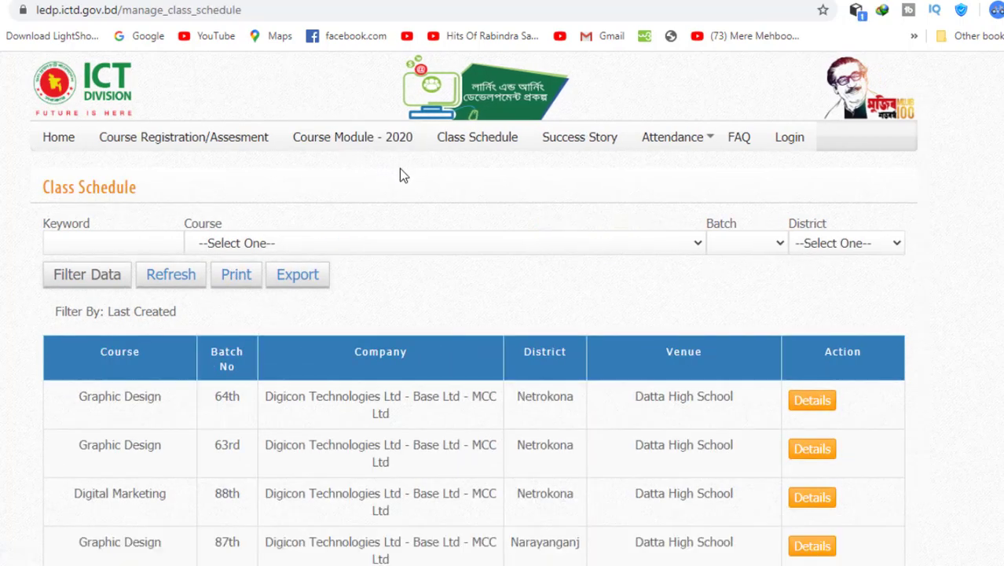
- Open Course Module - 2020 and review the Digital Marketing, Graphic Design and Web Design PDFs
click(372, 143)
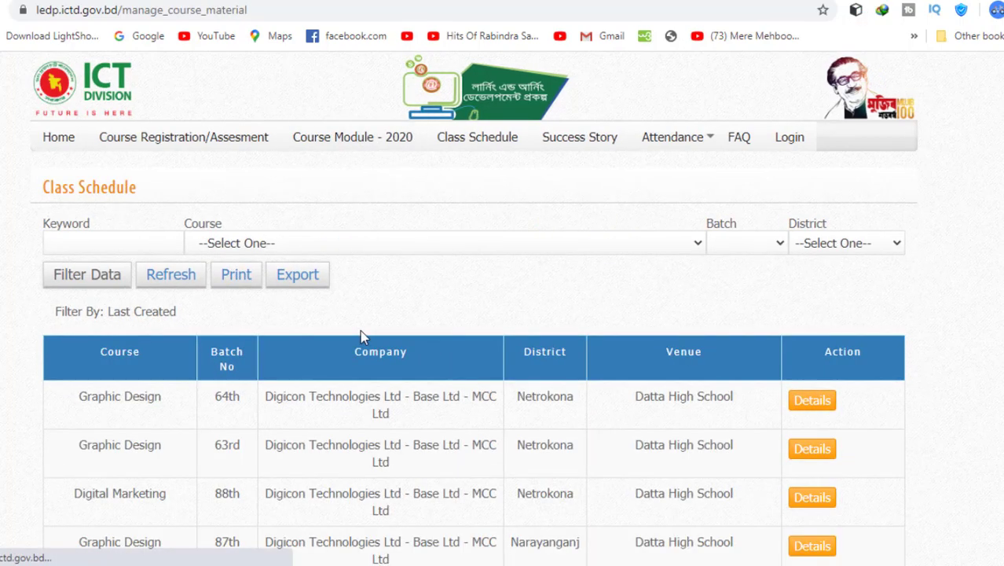
scroll(363, 336, down, 1)
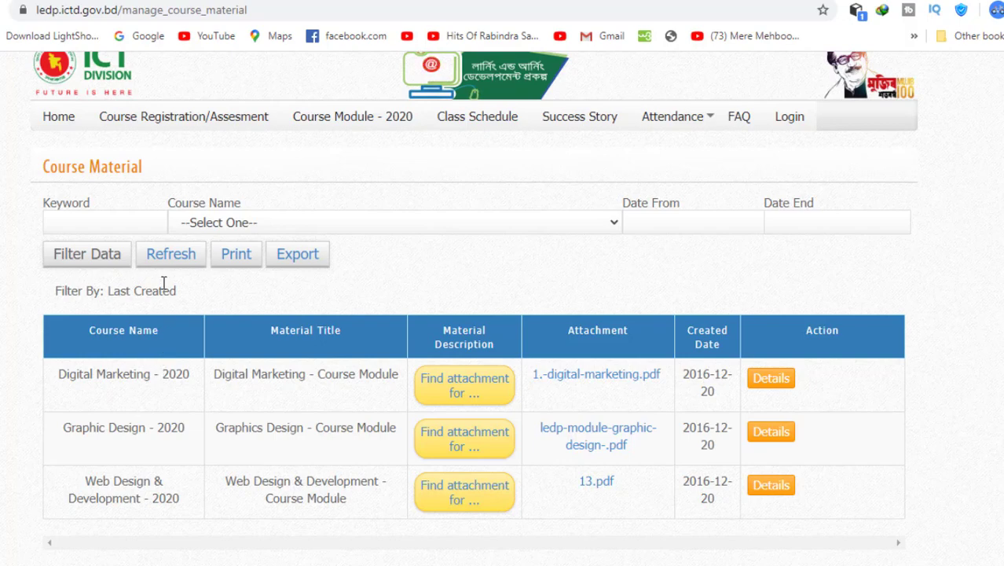
scroll(288, 175, up, 1)
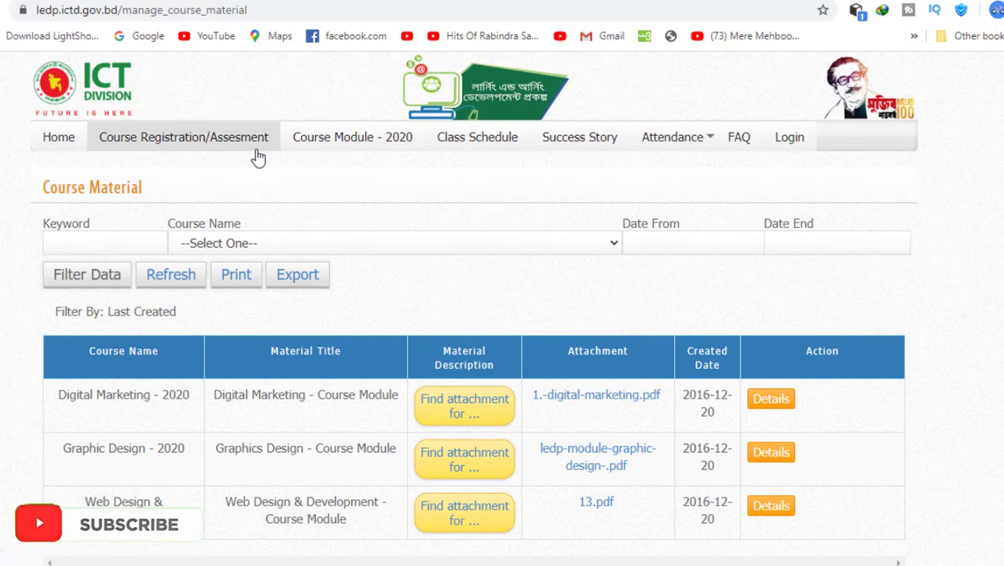
- Open the Student Registration Form from Course Registration/Assesment
click(257, 157)
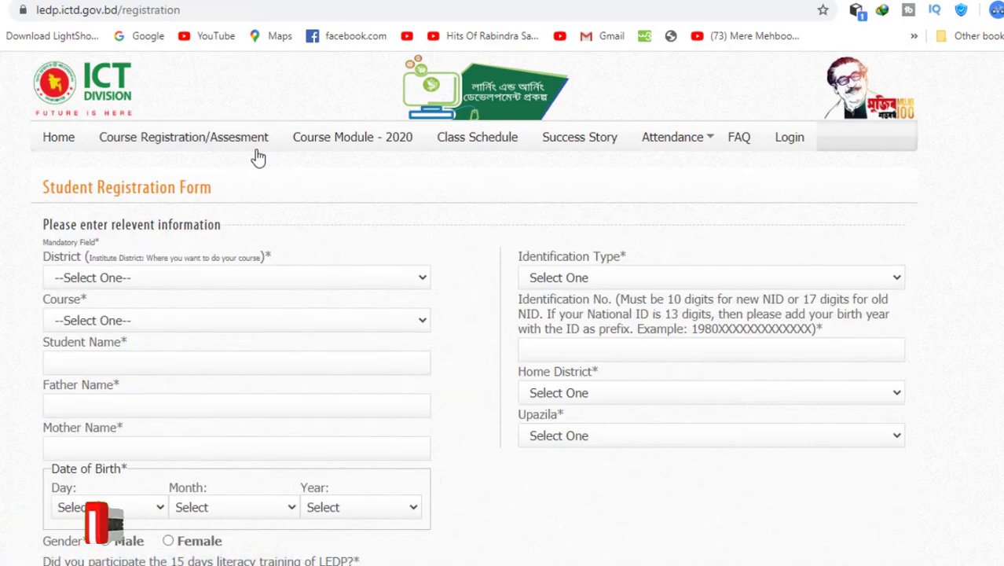
click(209, 153)
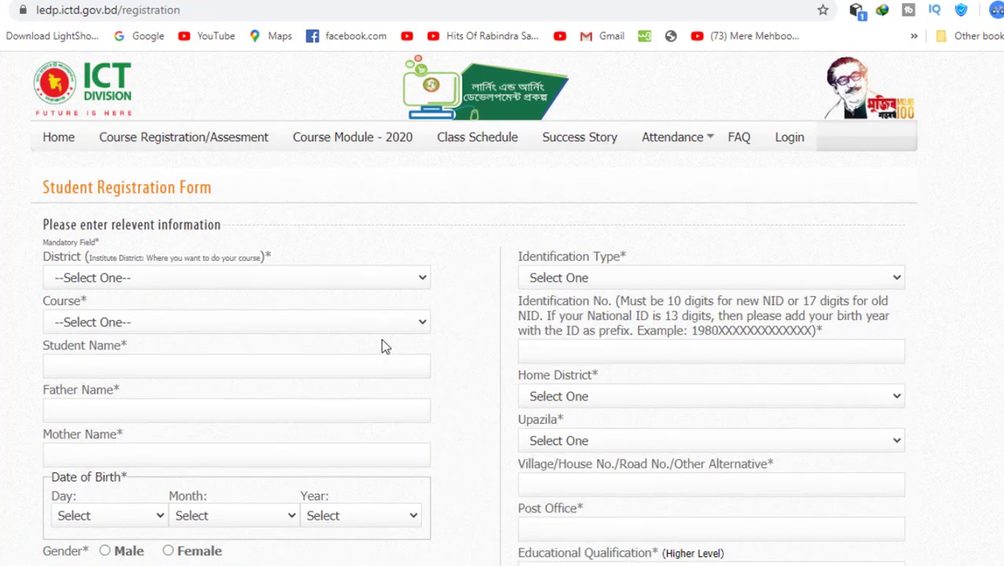
scroll(382, 341, down, 2)
scroll(383, 345, up, 1)
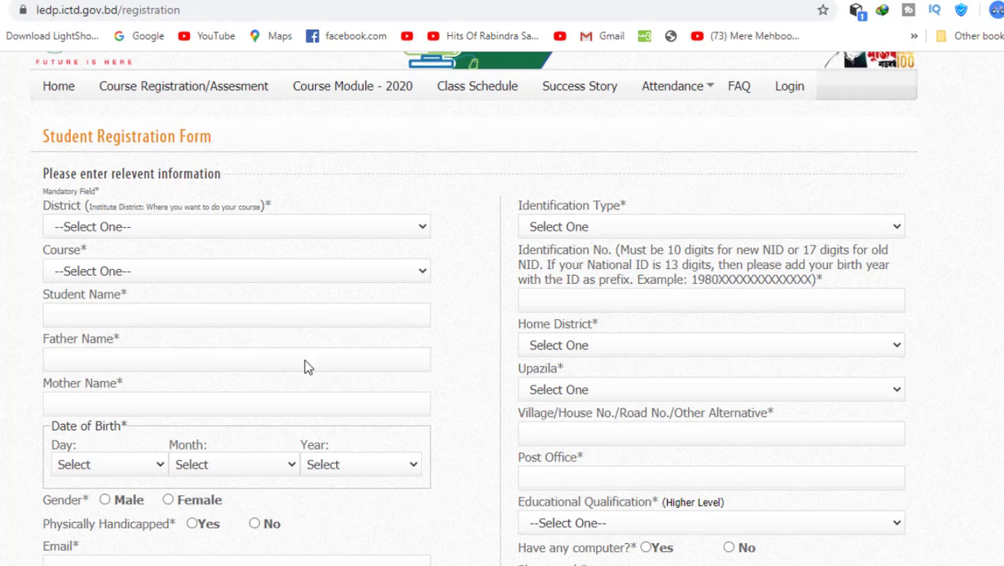
scroll(312, 440, down, 1)
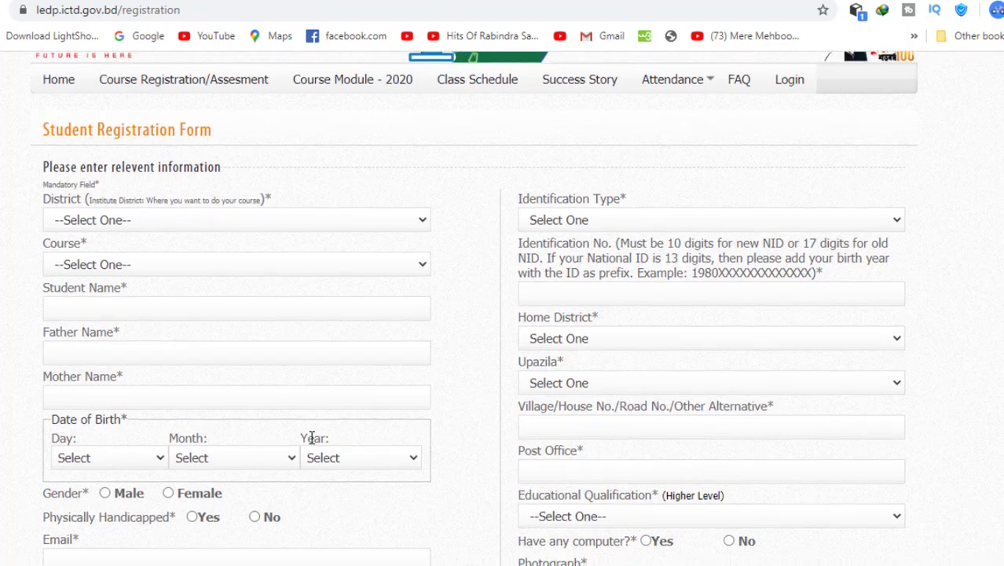
- Choose Natore as the training district
click(336, 224)
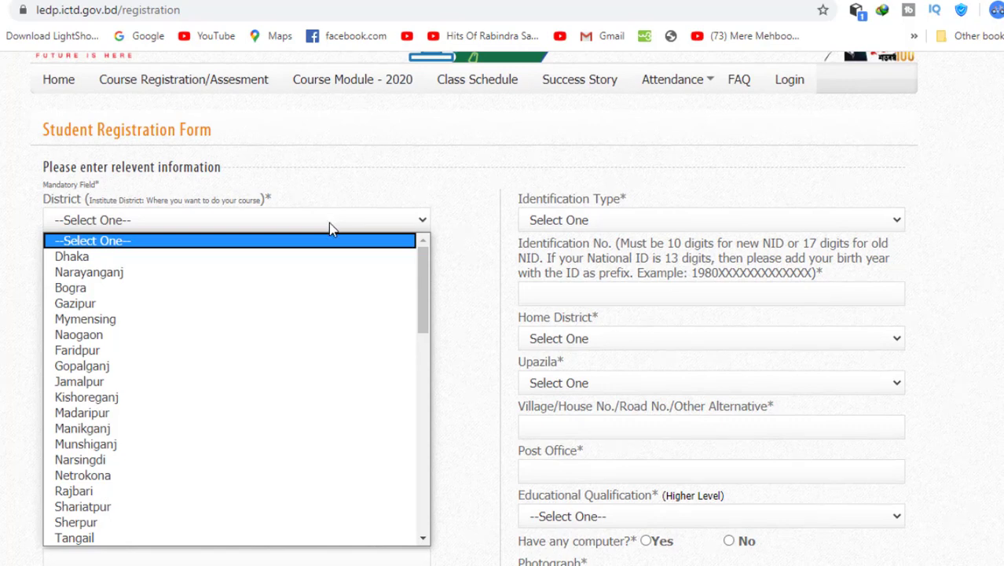
text(di)
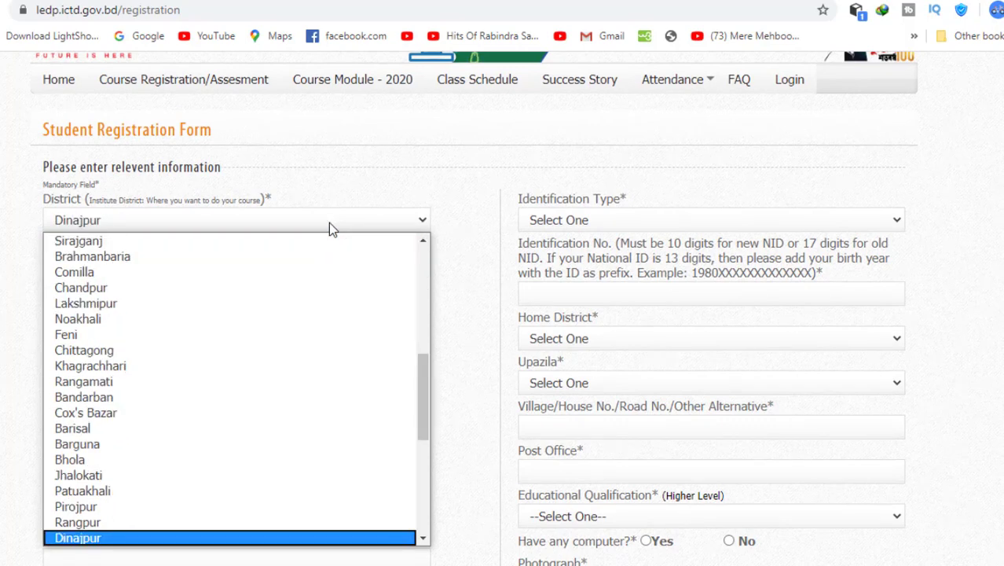
text(na)
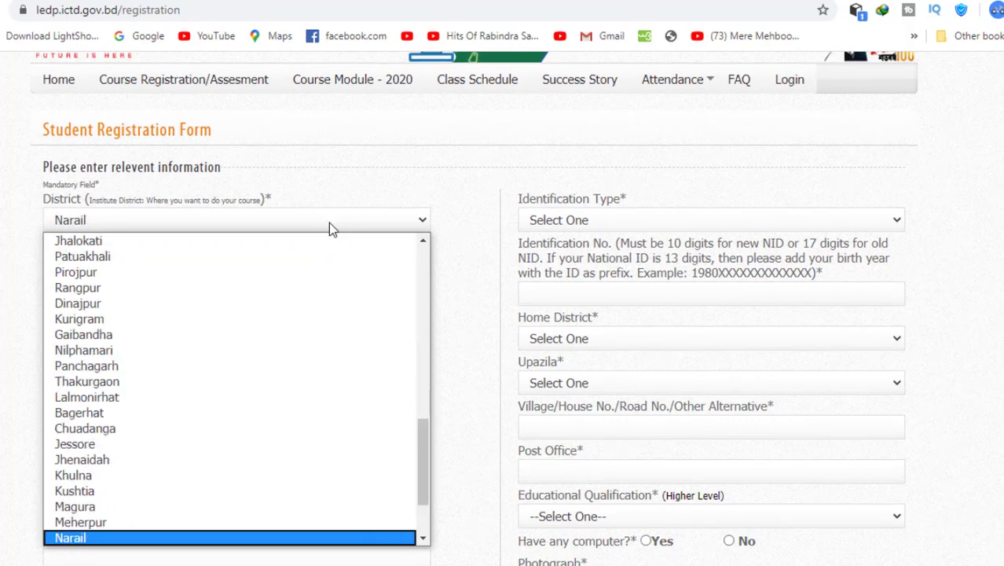
text(t)
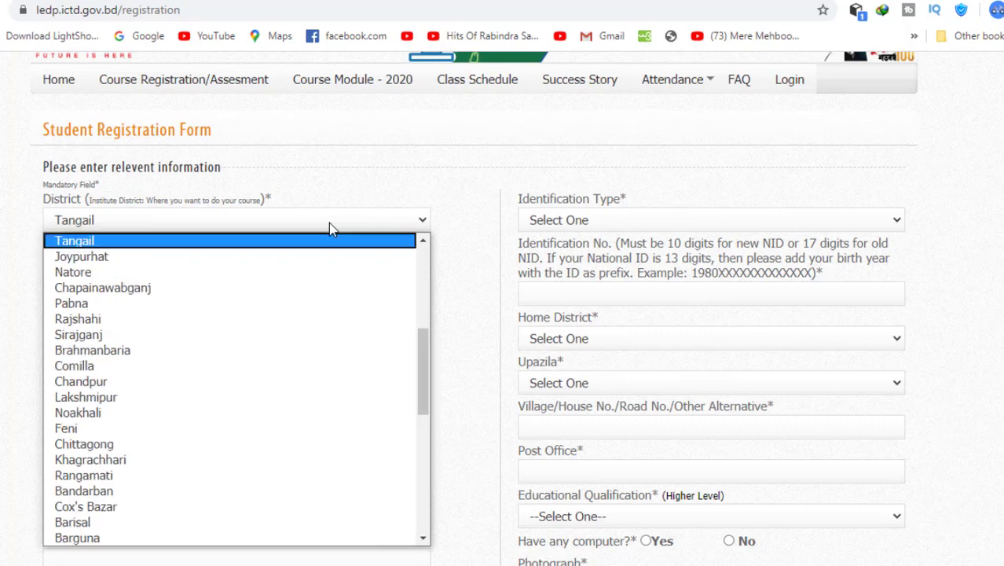
text(n)
key(Return)
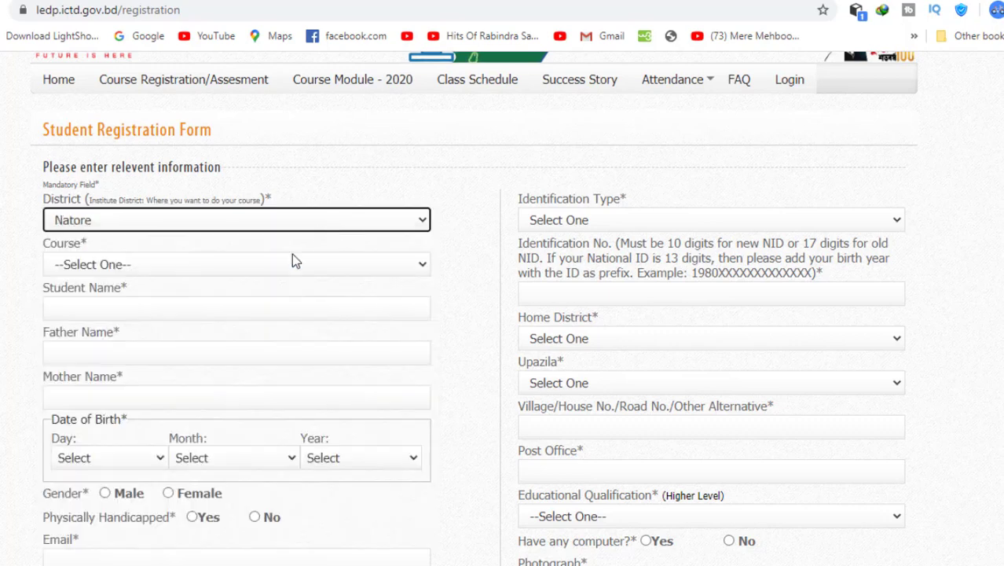
click(286, 266)
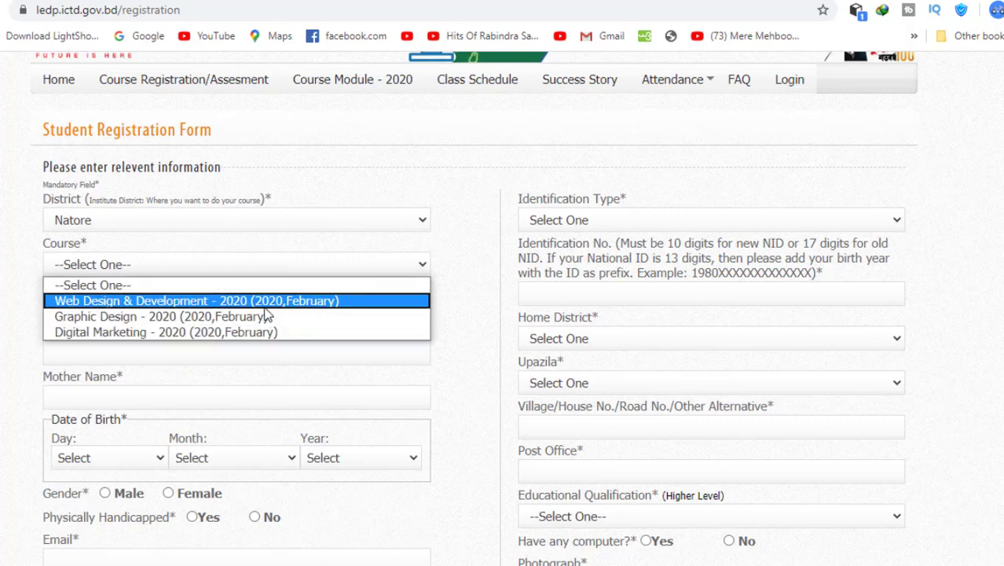
- Select the Web Design & Development - 2020 course and enter the student's, father's and mother's names
click(265, 306)
click(248, 310)
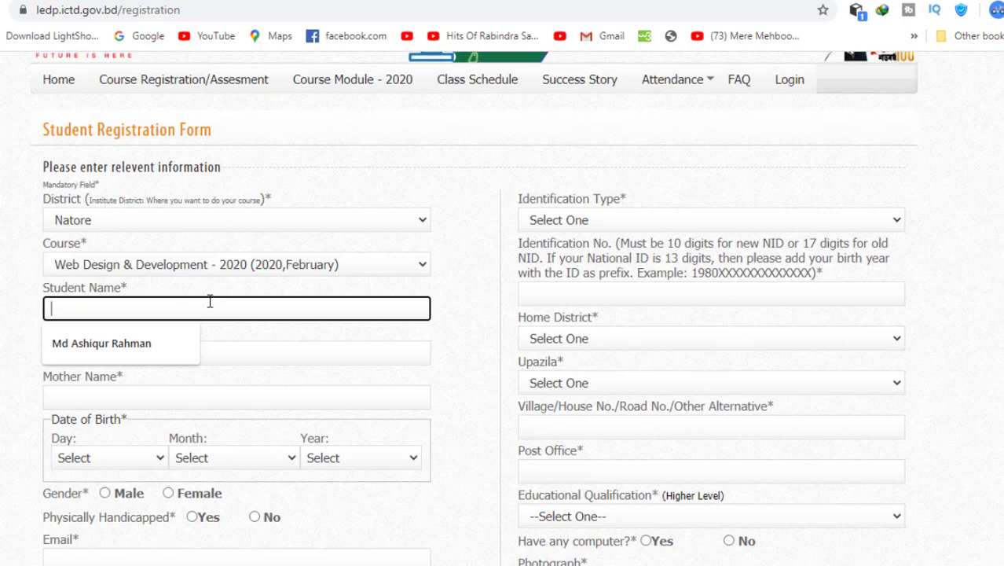
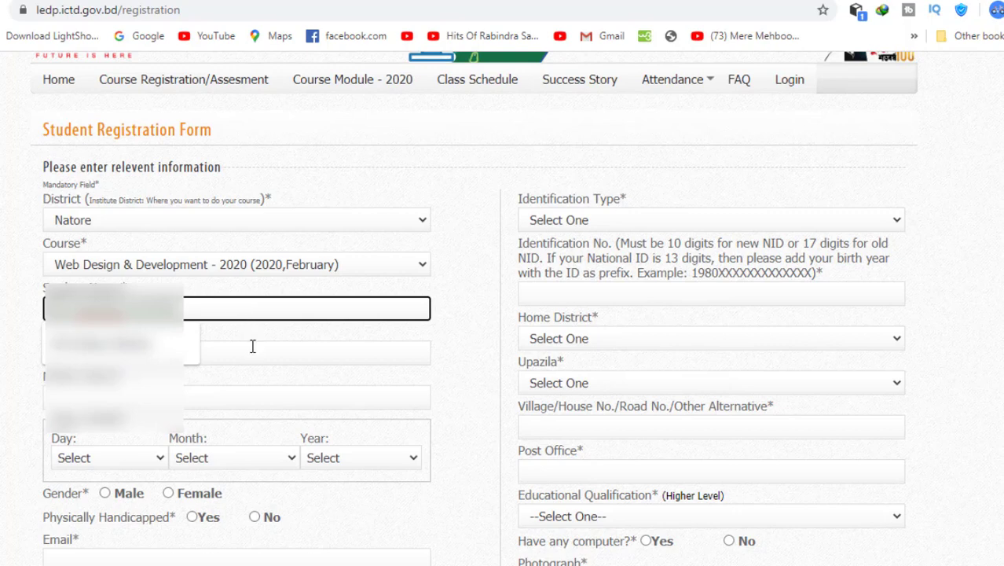
click(253, 360)
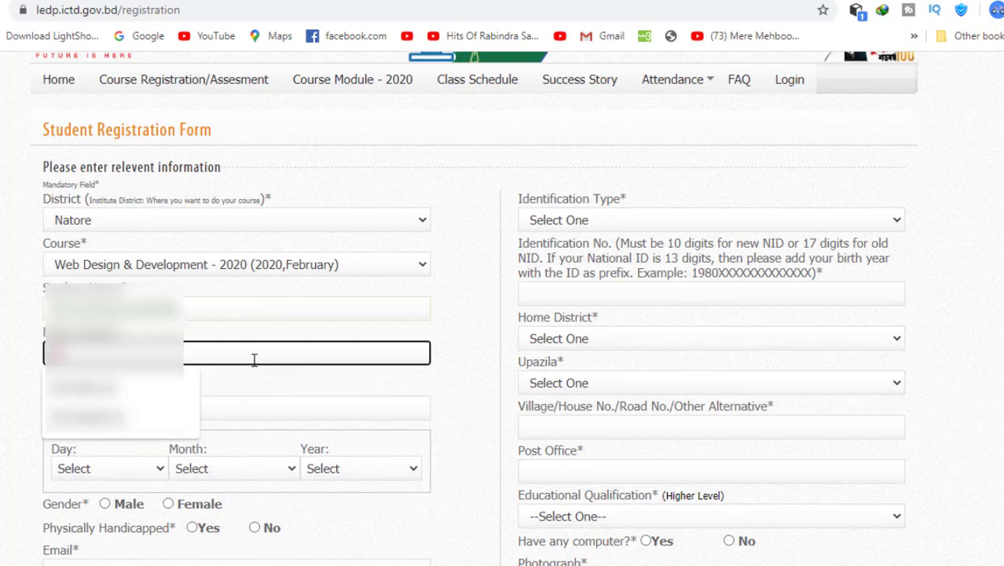
text(Md. Abdul)
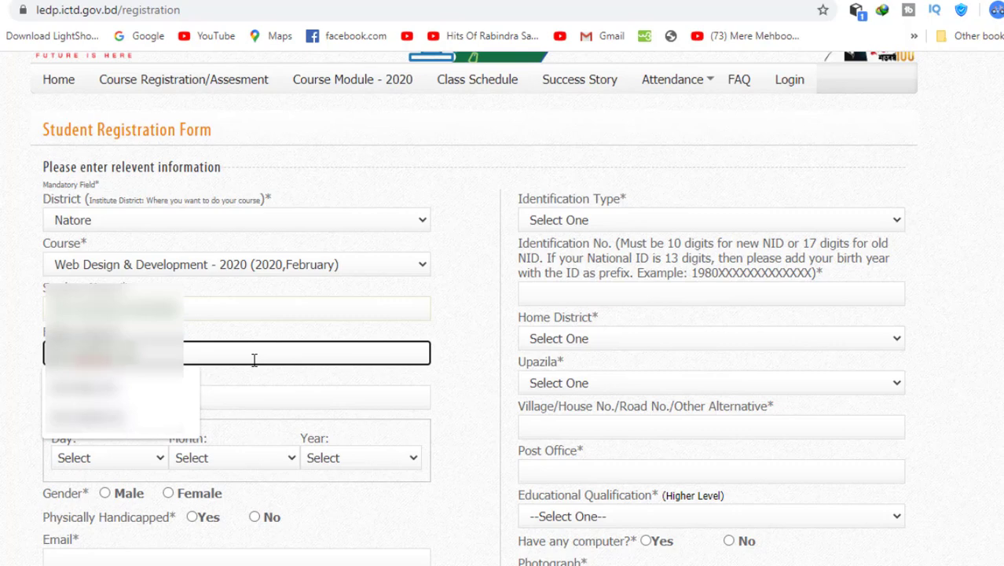
click(265, 397)
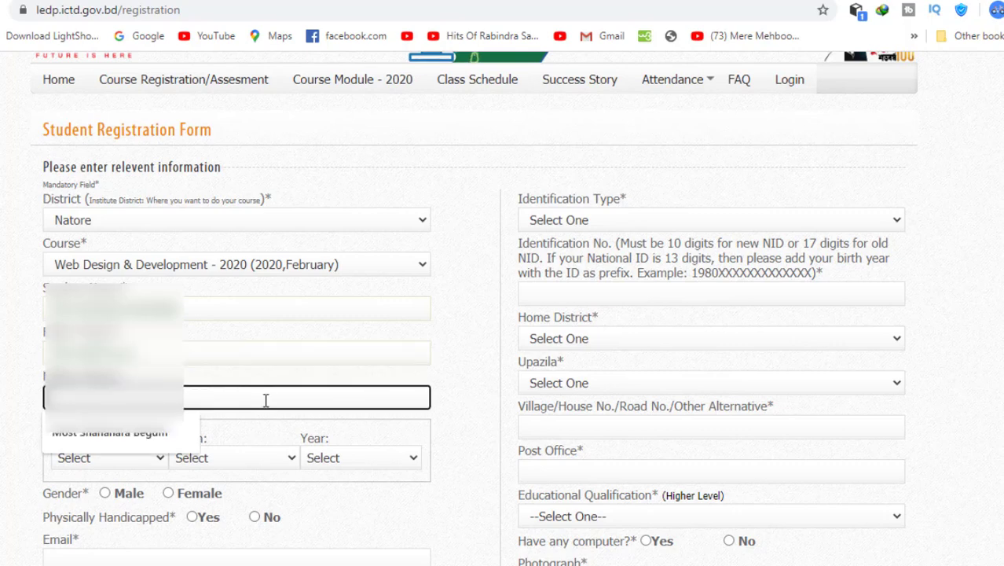
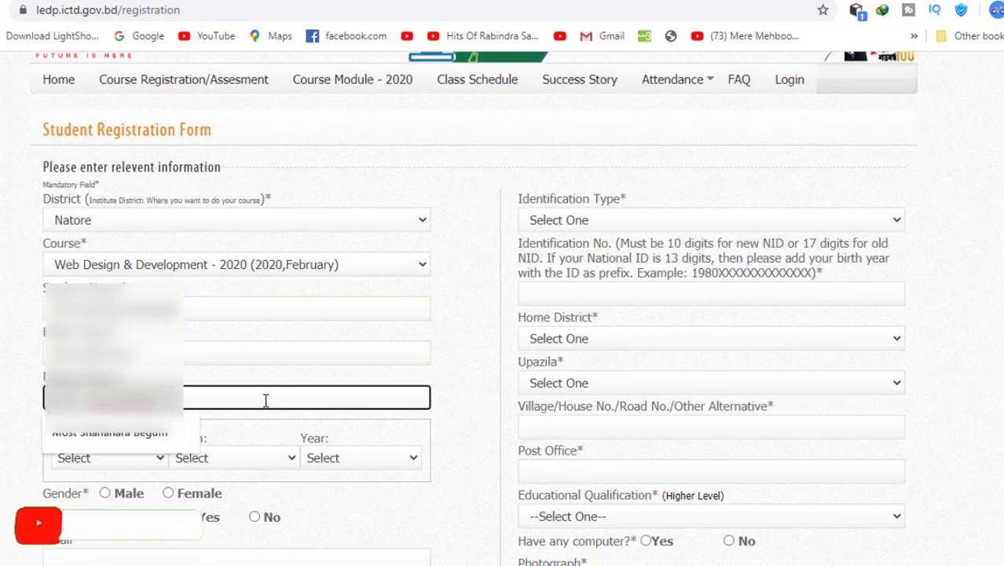
click(287, 428)
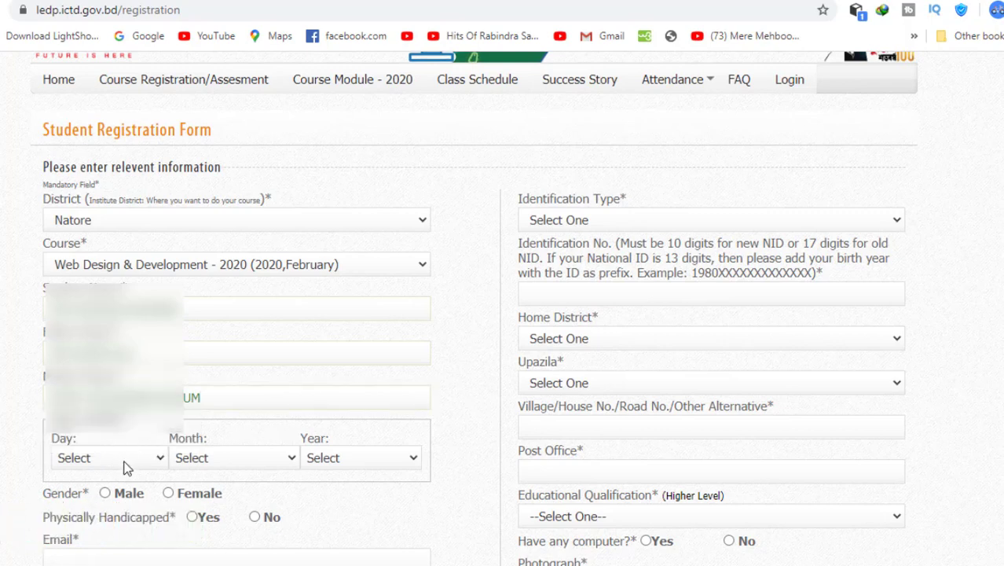
- Set the date of birth to day 10, month 6, year 1999
scroll(123, 464, down, 1)
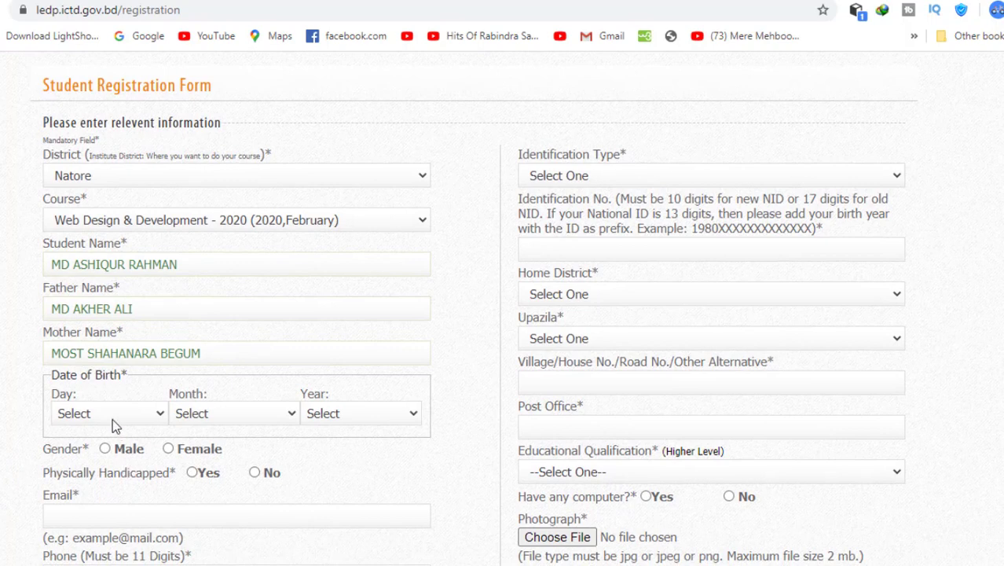
click(112, 417)
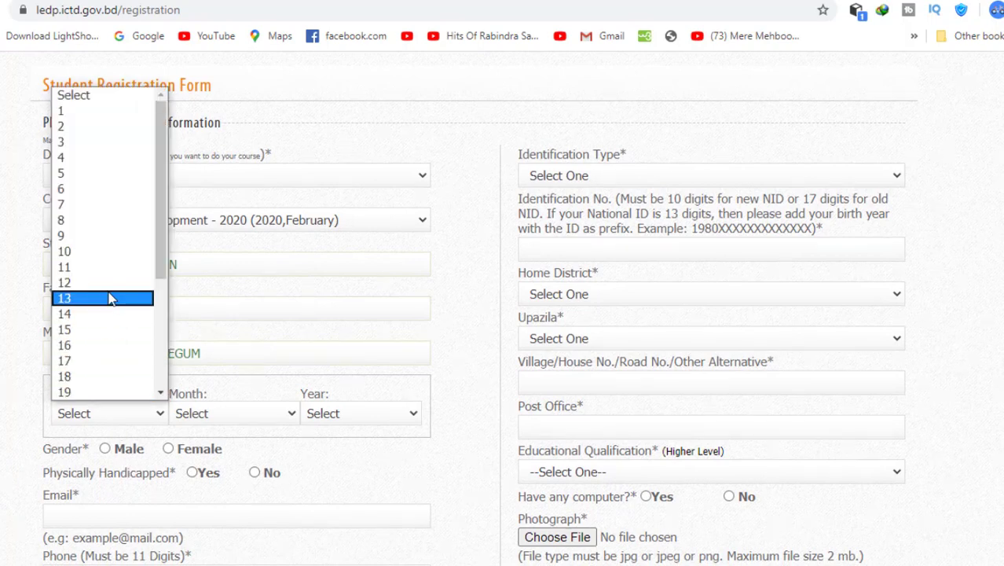
click(110, 258)
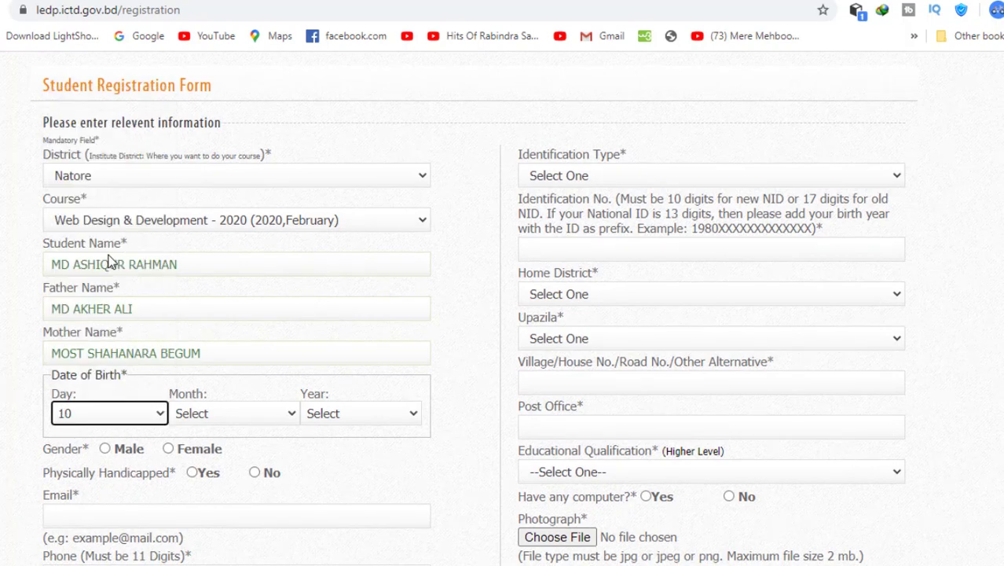
click(217, 411)
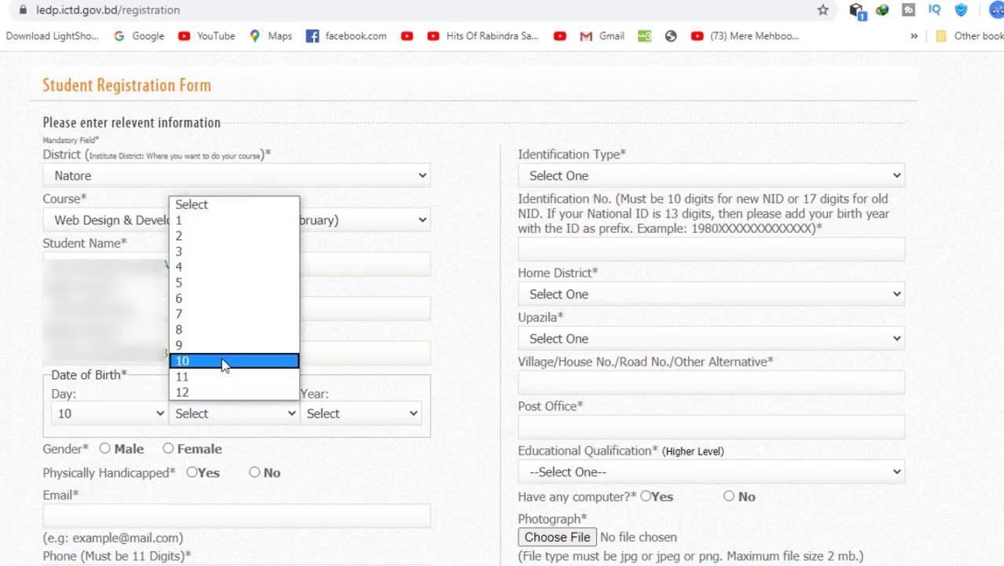
click(230, 299)
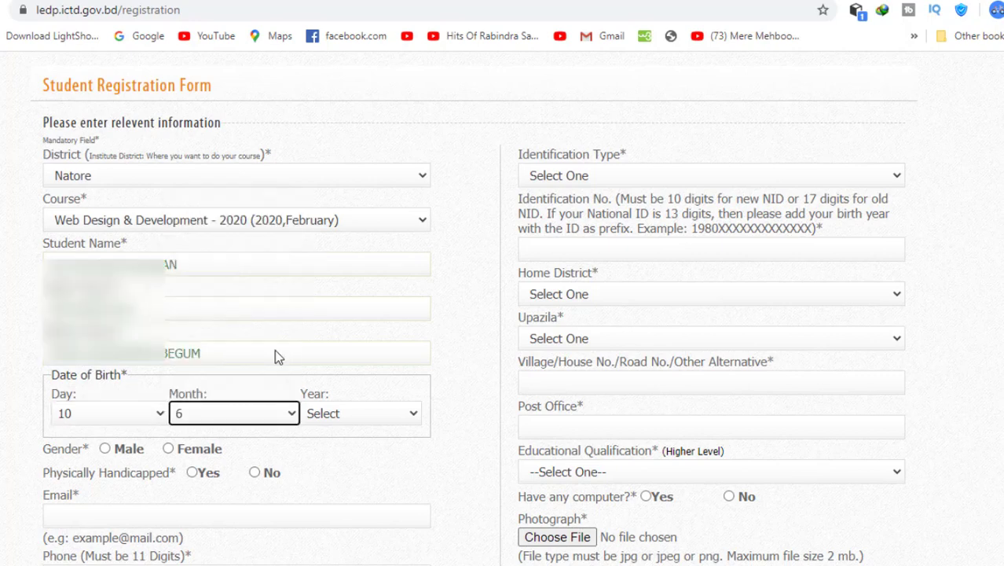
click(314, 415)
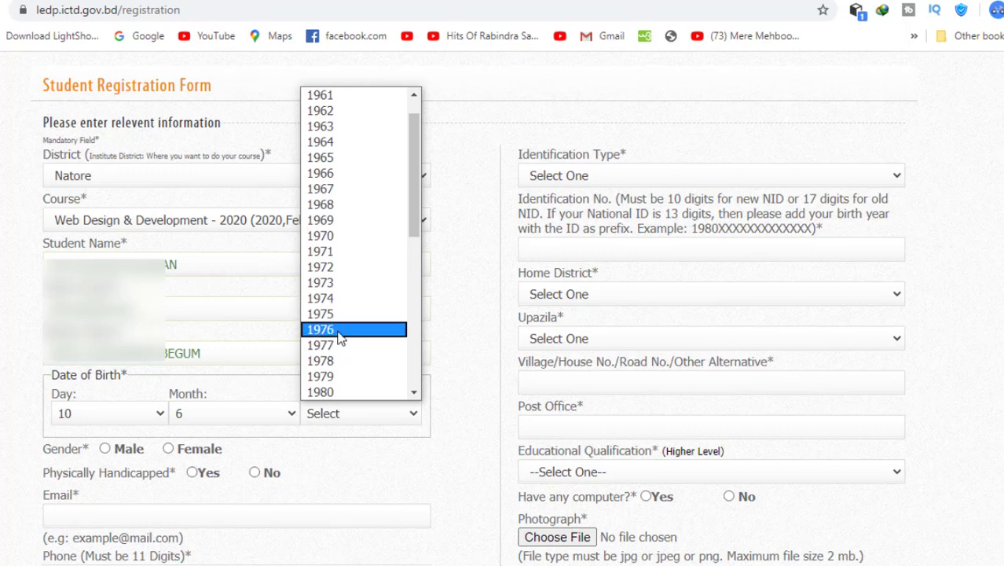
scroll(339, 334, down, 8)
scroll(339, 336, up, 4)
scroll(339, 336, down, 3)
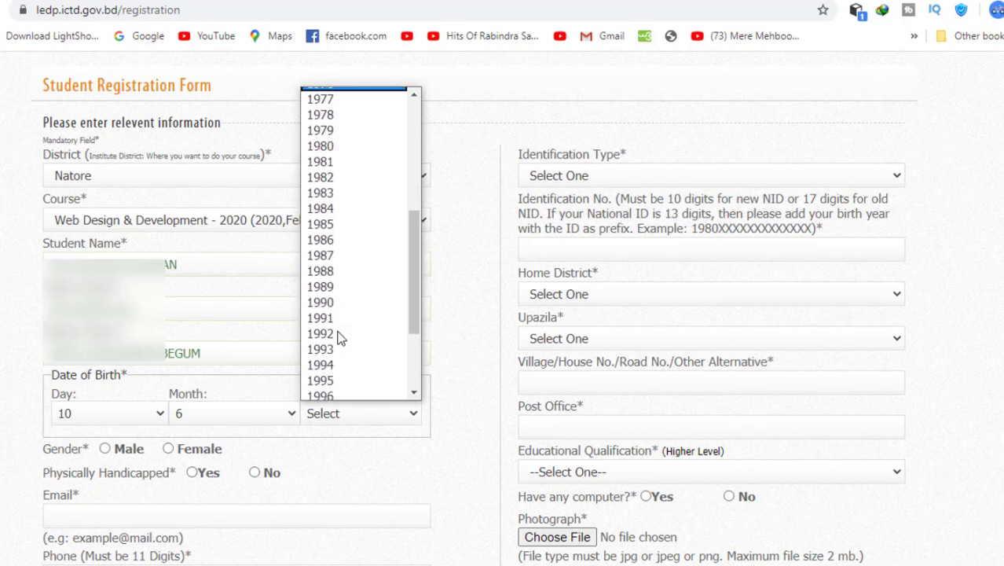
scroll(340, 336, down, 2)
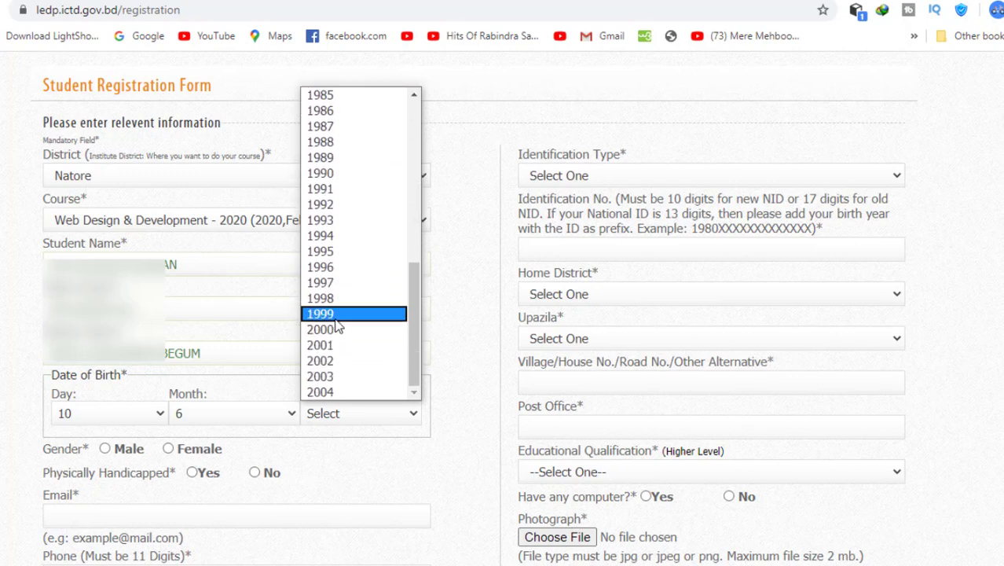
click(338, 315)
scroll(328, 428, down, 1)
scroll(328, 428, down, 1)
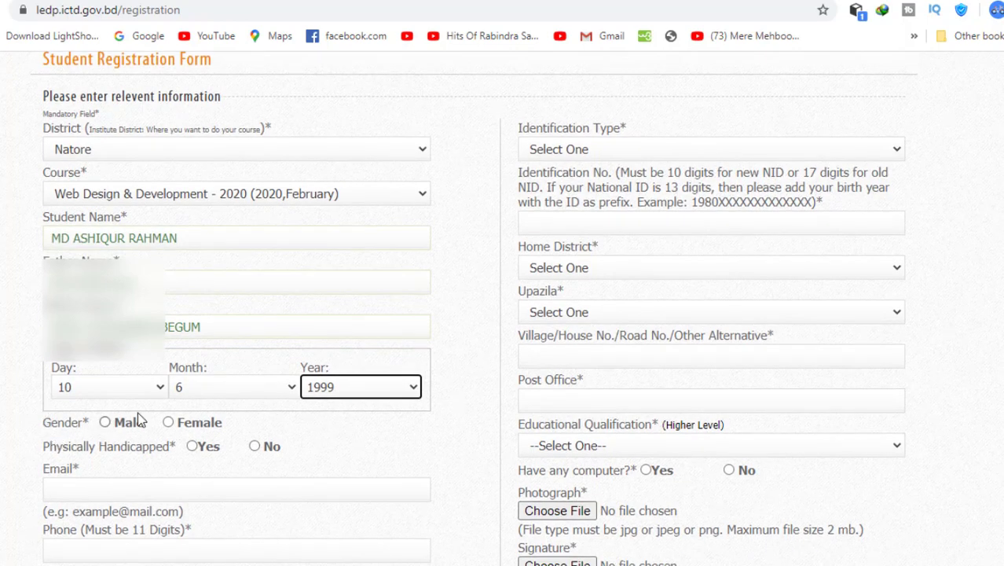
- Mark the gender as Male
click(105, 423)
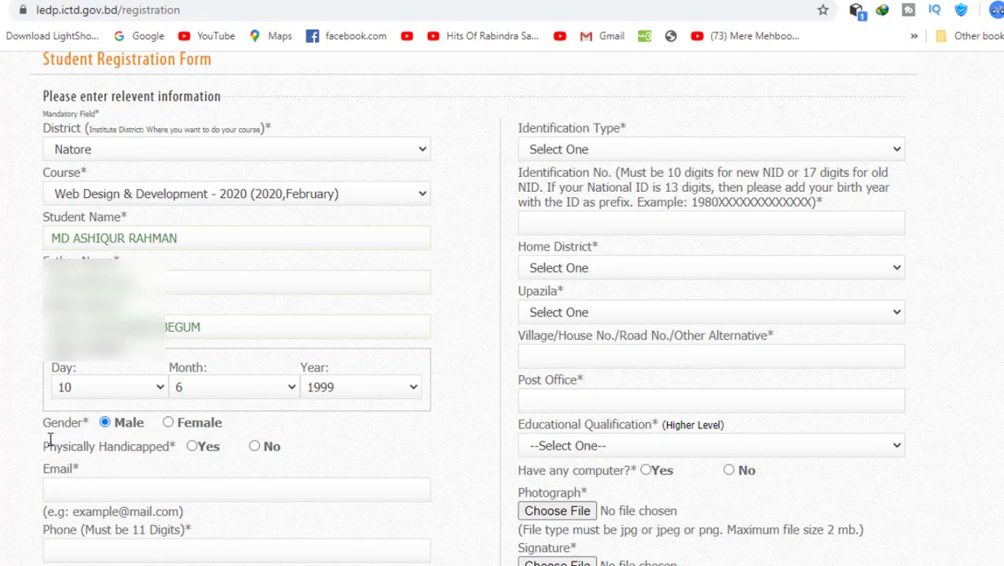
drag(45, 443, 167, 451)
click(167, 452)
mouse_move(45, 444)
mouse_down()
mouse_move(269, 448)
mouse_move(50, 441)
mouse_up()
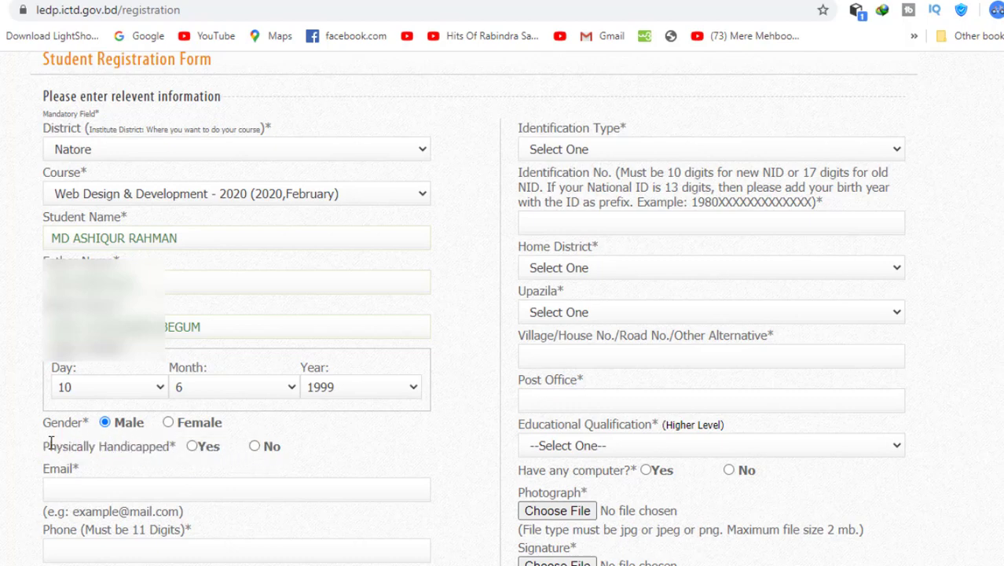
- Mark Physically Handicapped as No and fill the e-mail from the saved suggestion
click(255, 446)
click(182, 491)
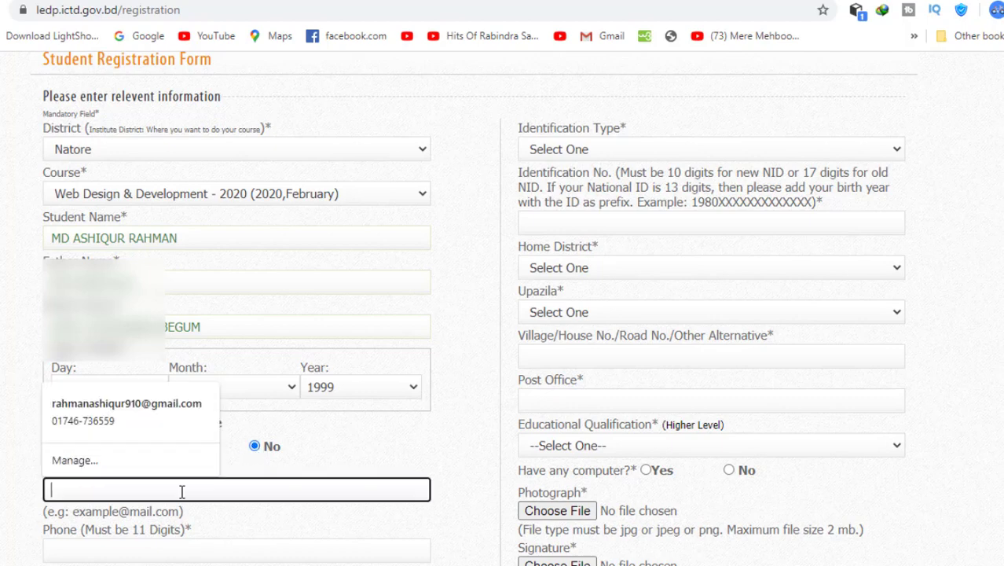
text(ASH)
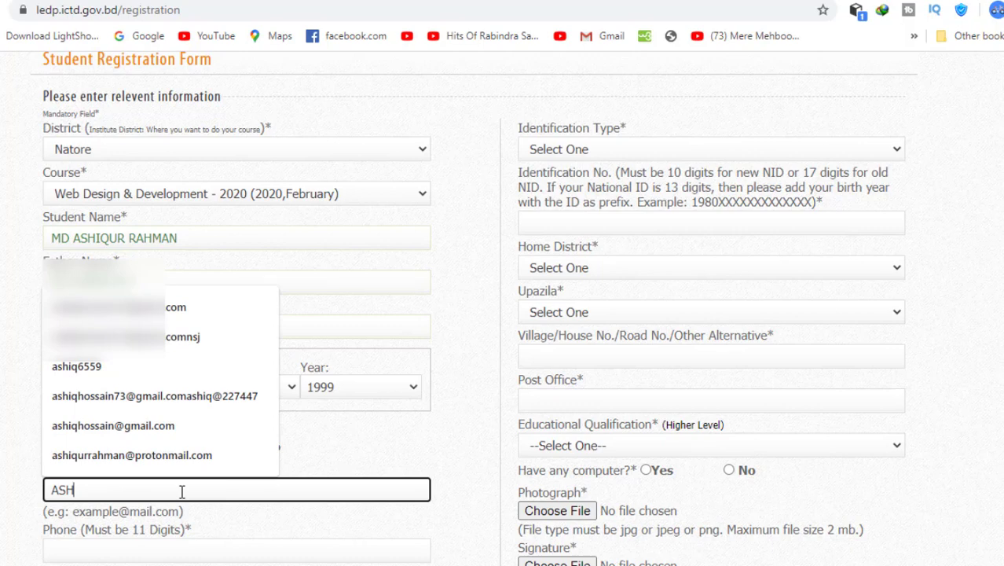
key(BackSpace)
key(BackSpace)
key(BackSpace)
text(ashiq)
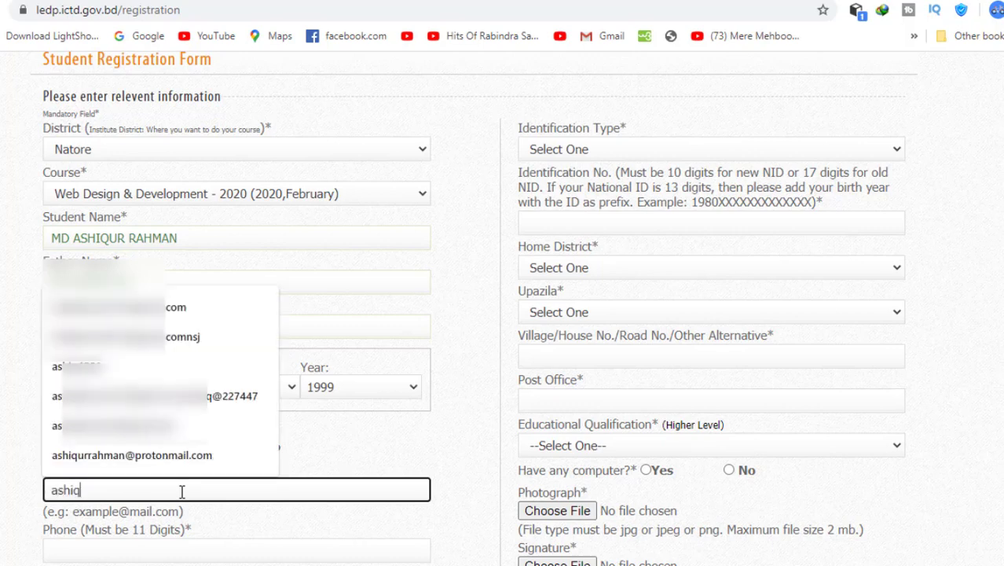
text(hso)
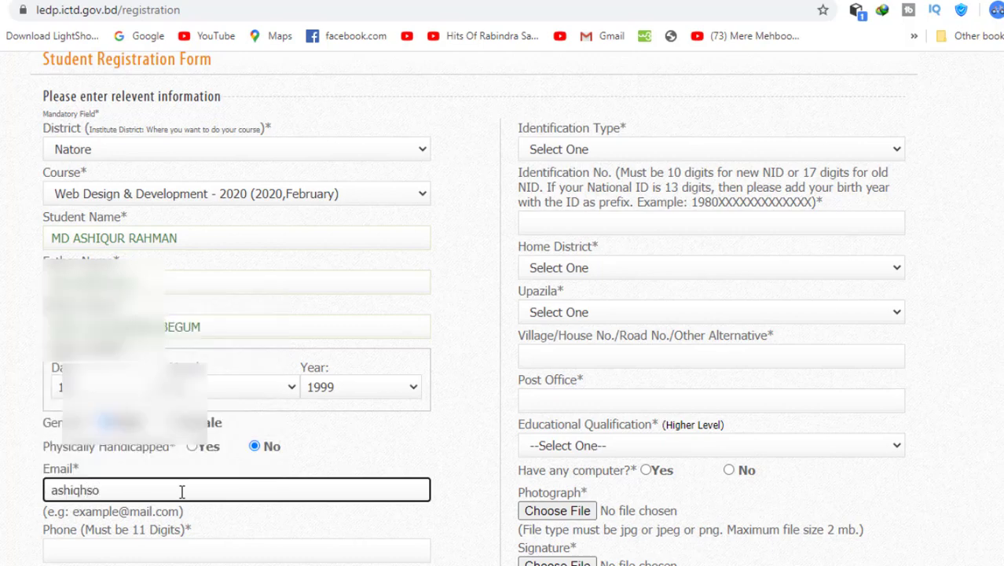
key(BackSpace)
key(BackSpace)
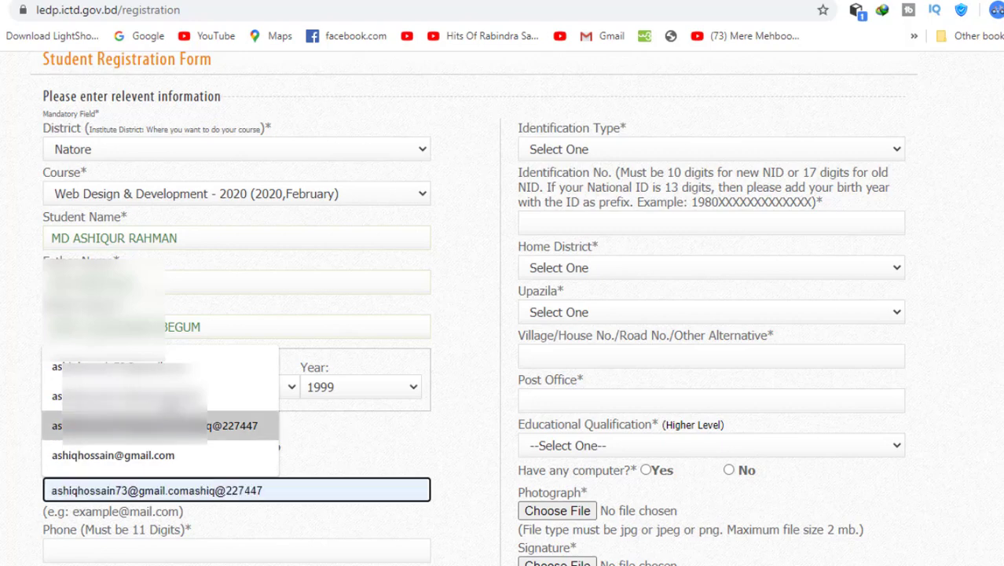
click(157, 367)
- Enter the student's 11-digit phone number
scroll(209, 452, down, 1)
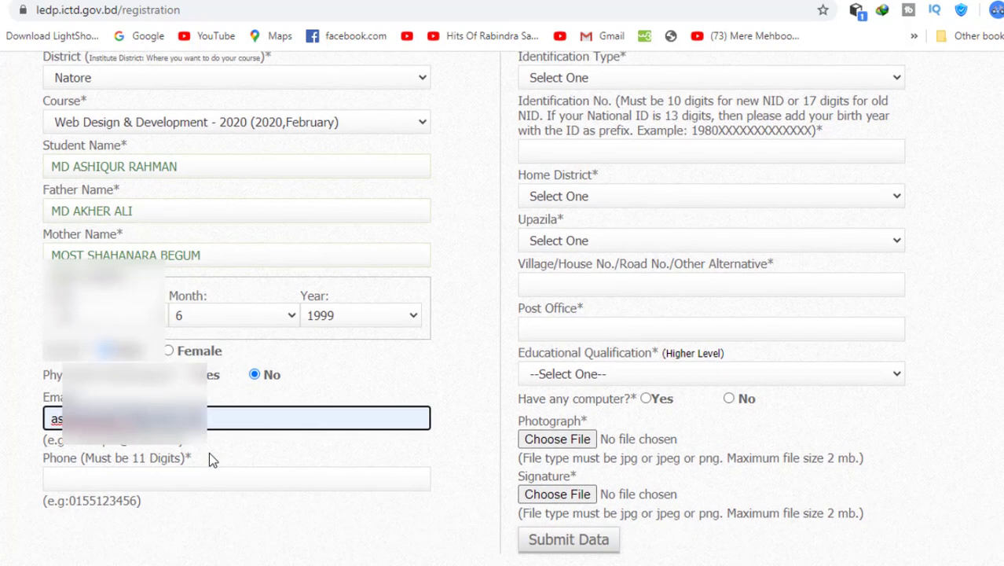
click(190, 471)
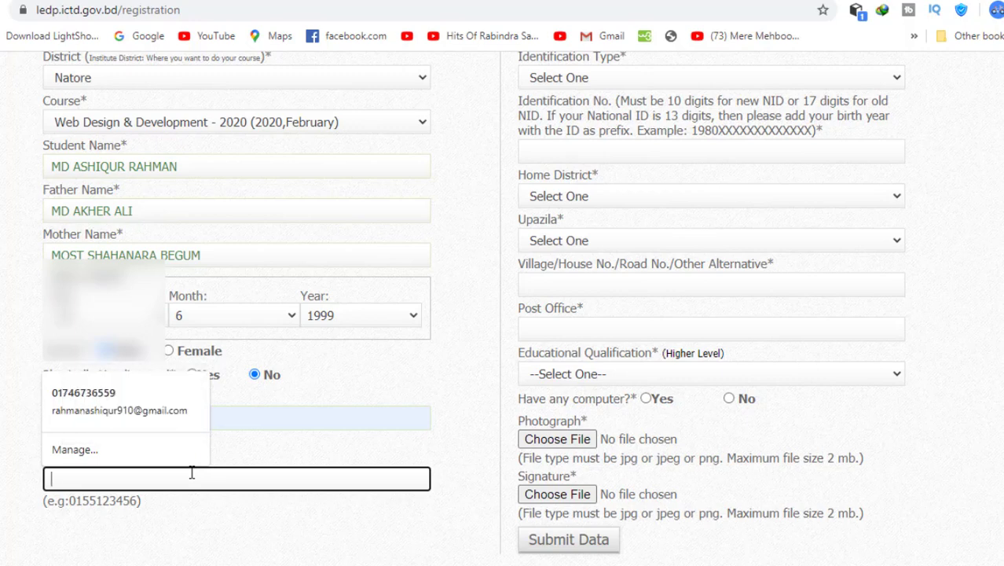
text(01746)
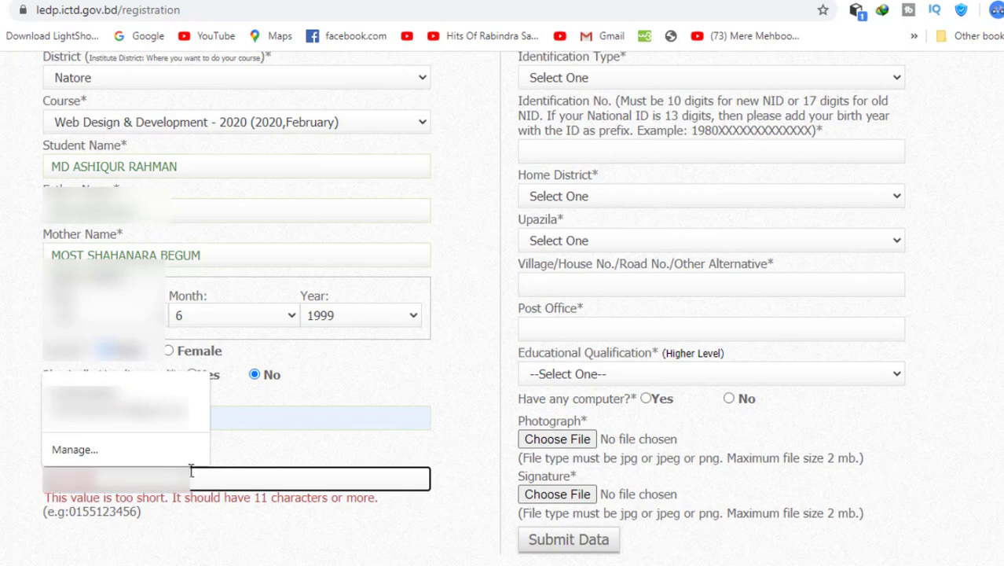
text(234)
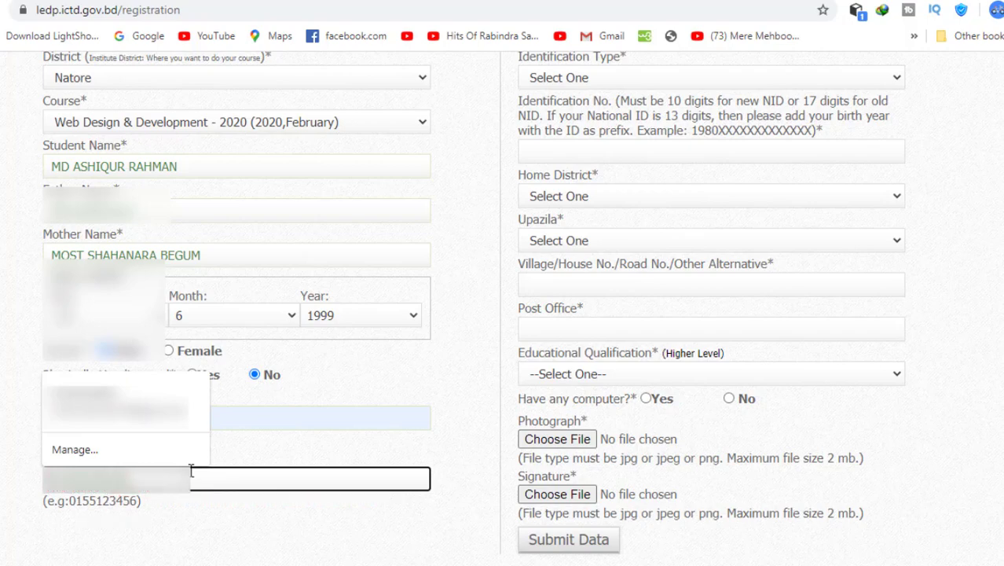
click(220, 504)
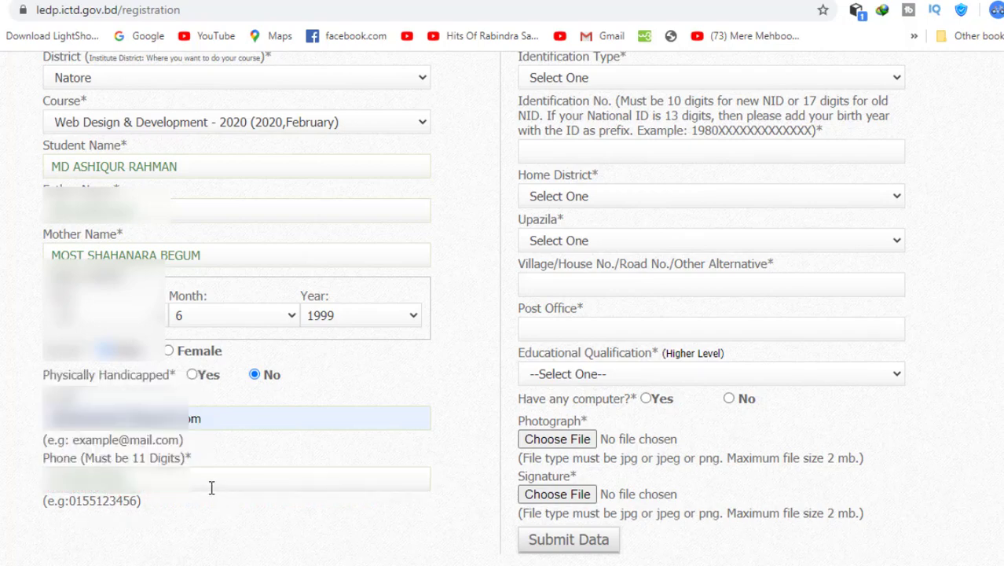
scroll(211, 488, up, 3)
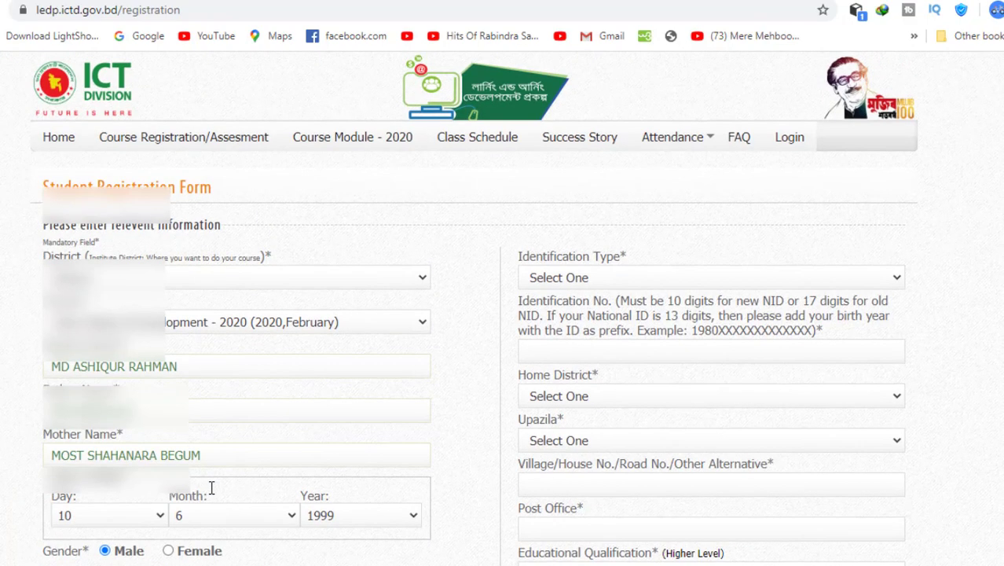
- Set identification type to National ID and fill the ID number from the saved suggestion
click(640, 280)
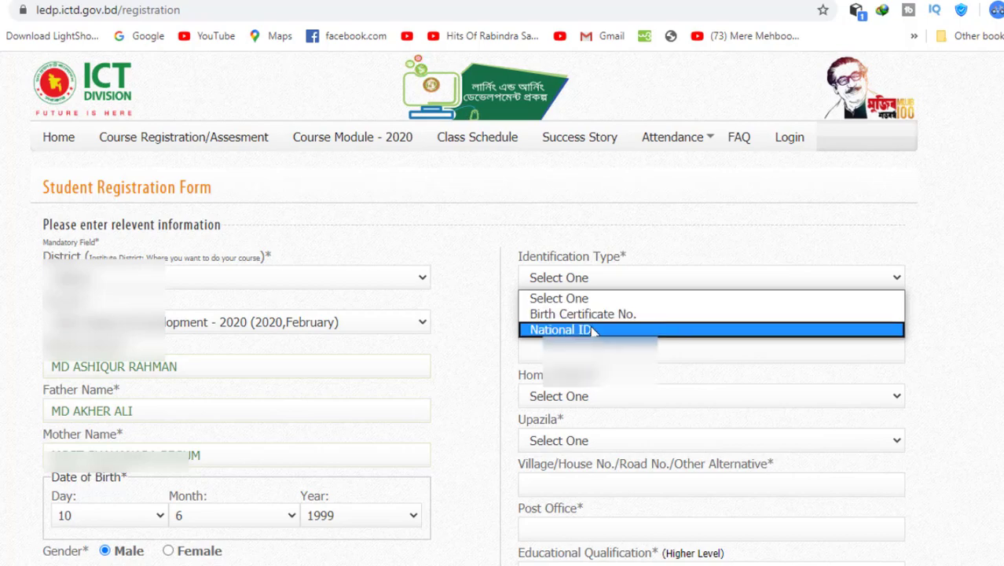
click(594, 330)
click(603, 350)
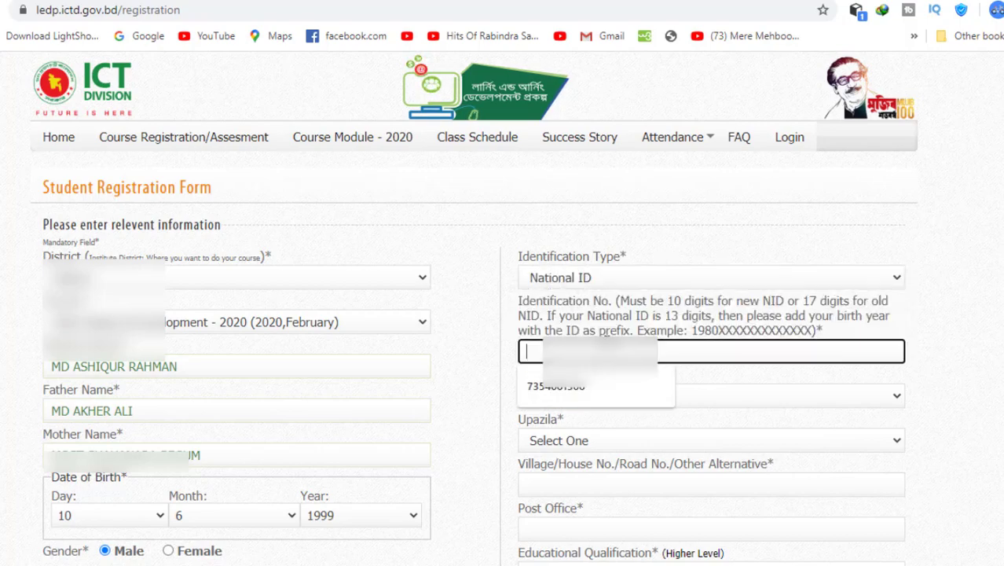
click(585, 388)
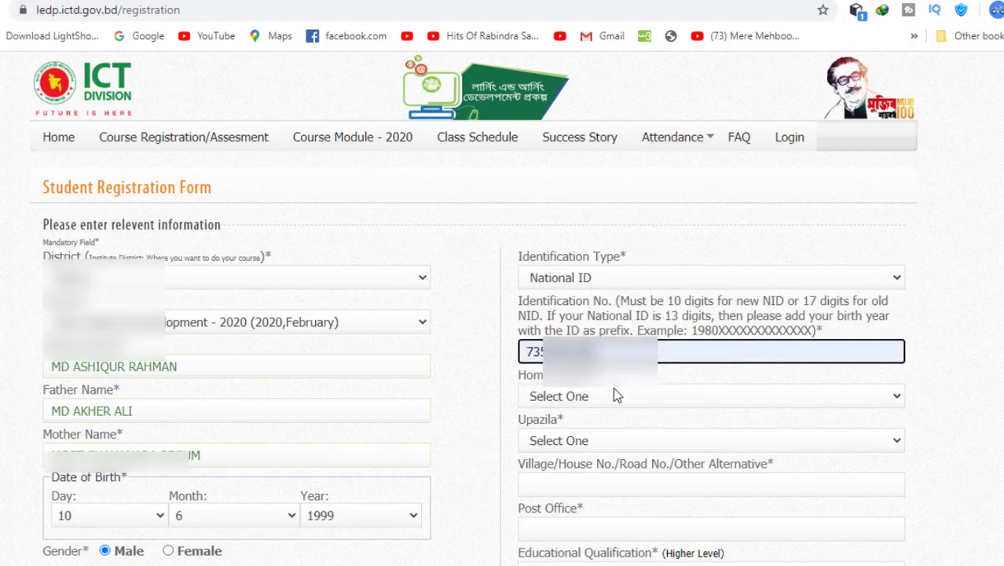
- Set the home district to Natore and view the upazila choices
click(614, 390)
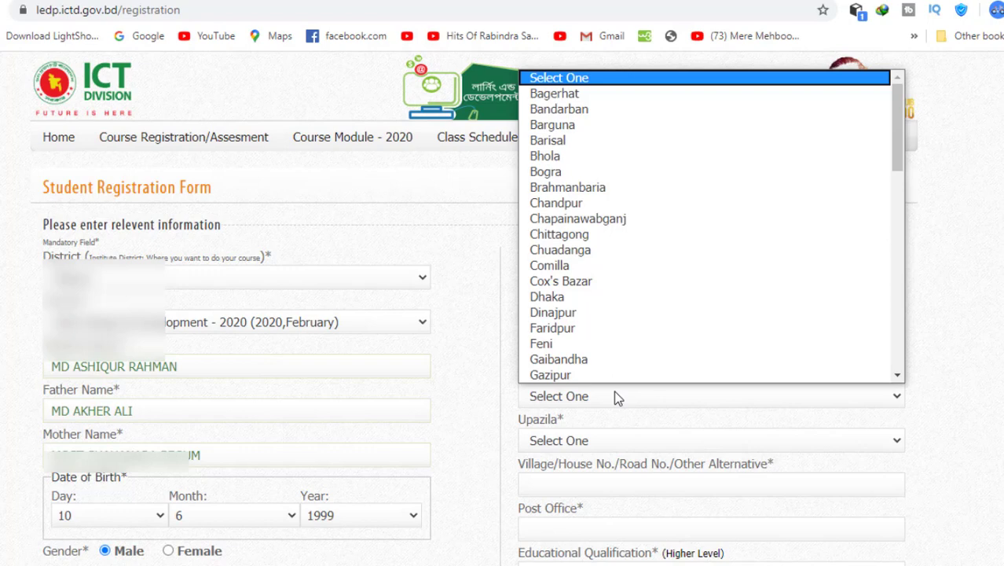
text(nat)
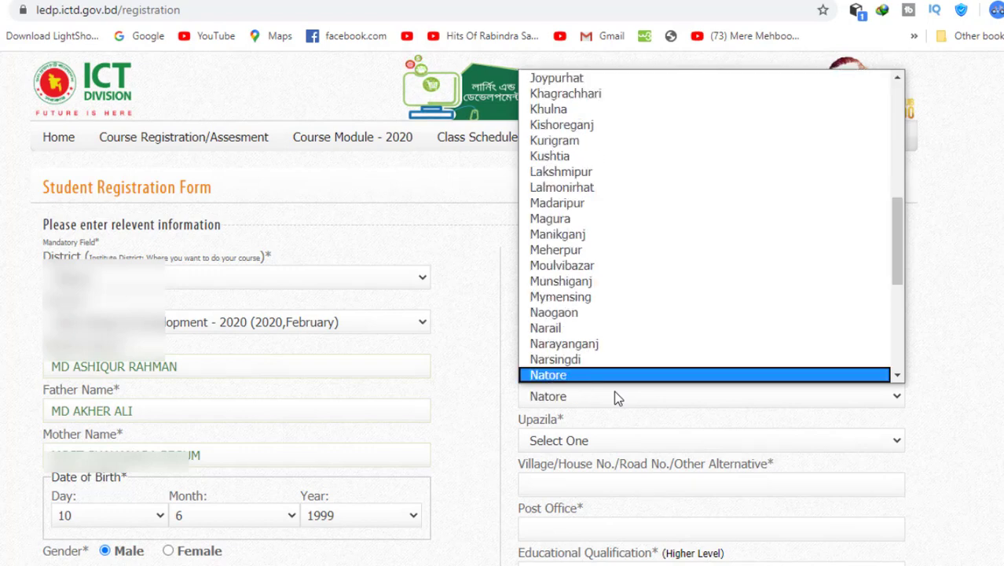
key(Return)
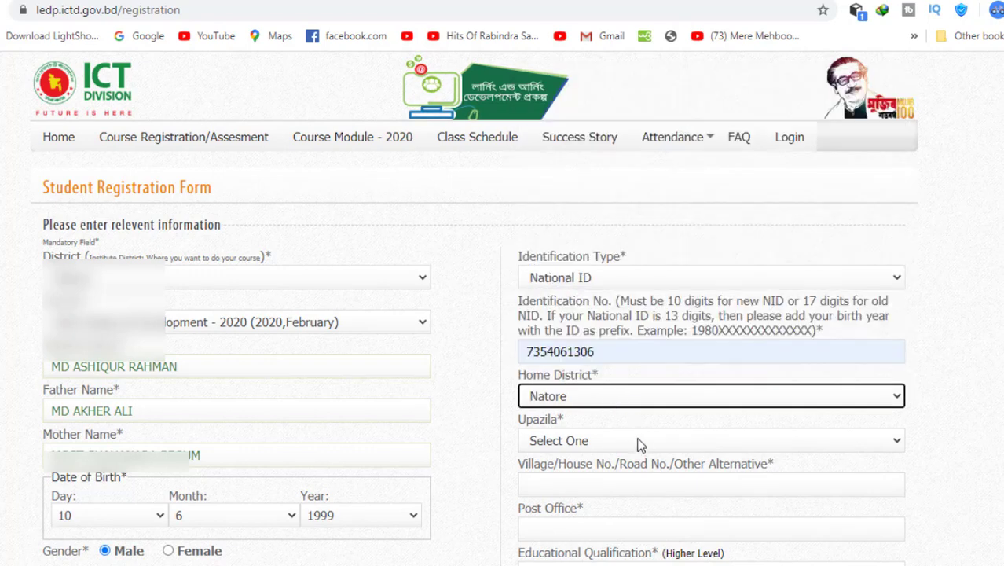
click(640, 445)
scroll(642, 390, down, 1)
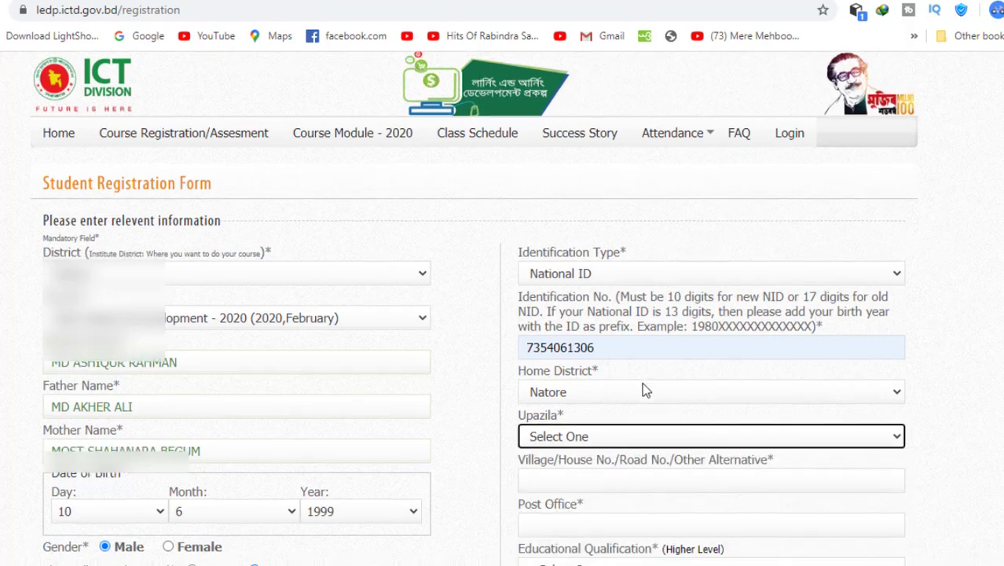
scroll(642, 391, down, 1)
- Choose Bagatipara as the upazila and enter the village/house address
click(621, 346)
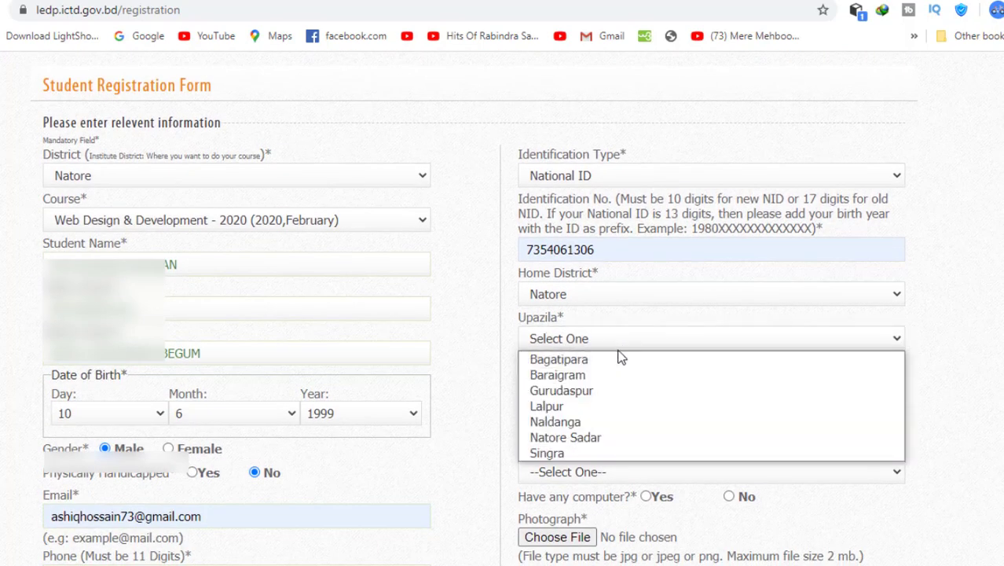
click(621, 359)
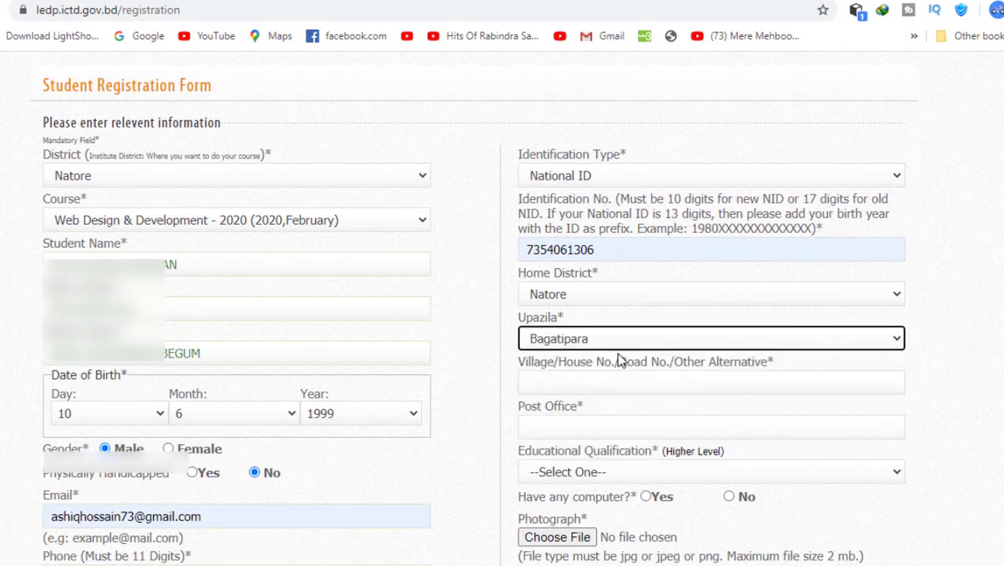
click(628, 379)
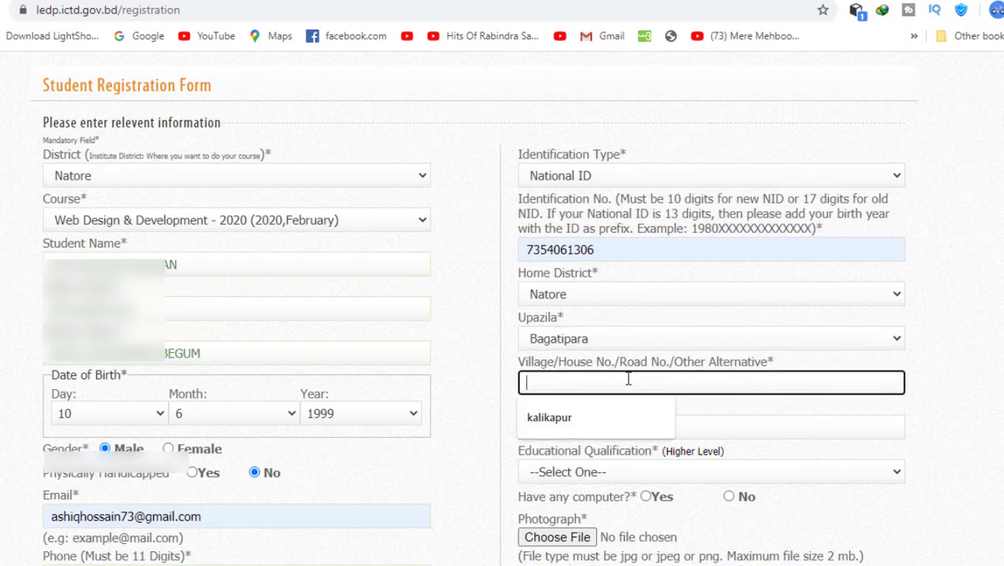
text(ka)
key(BackSpace)
key(BackSpace)
key(BackSpace)
key(BackSpace)
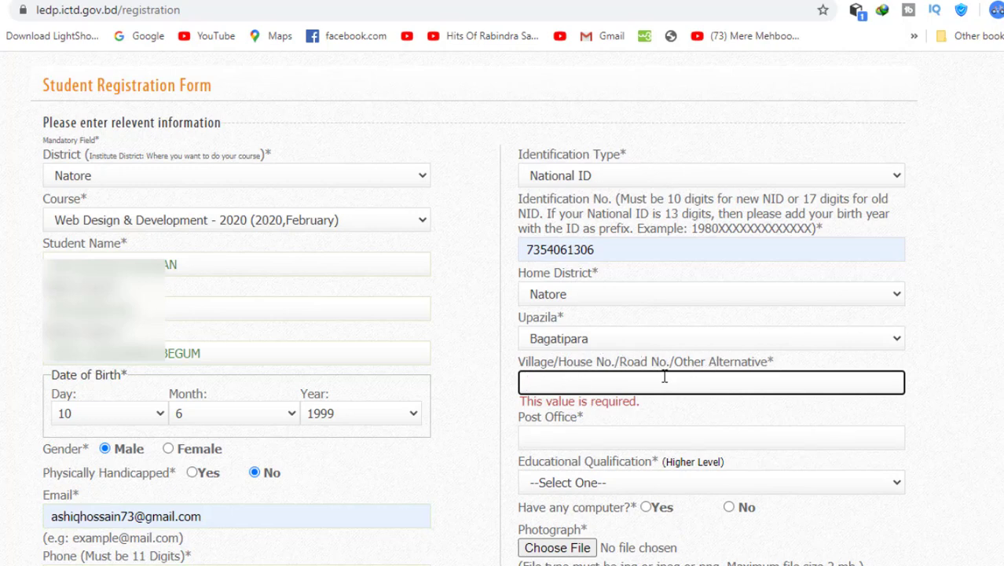
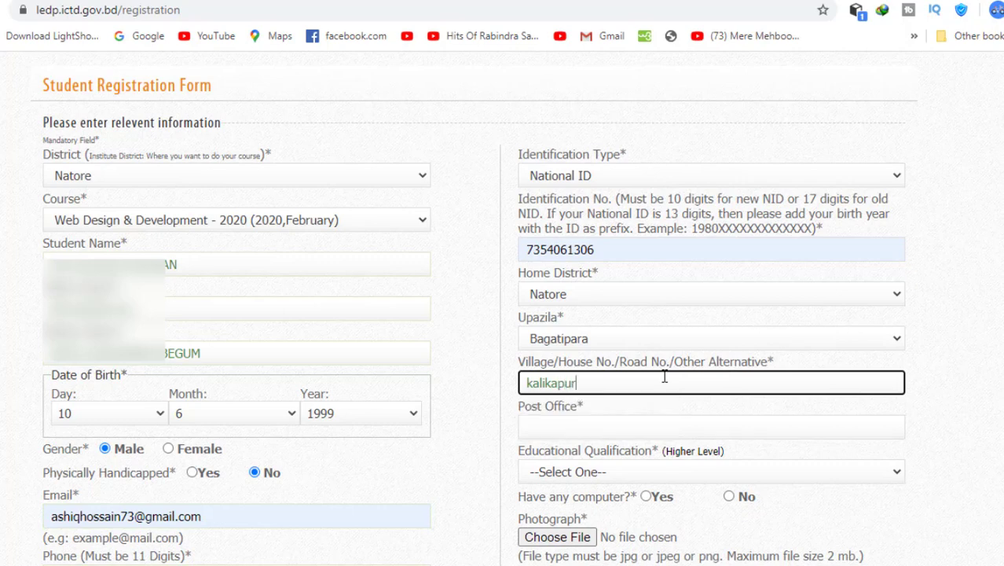
- Enter the post office name
click(651, 422)
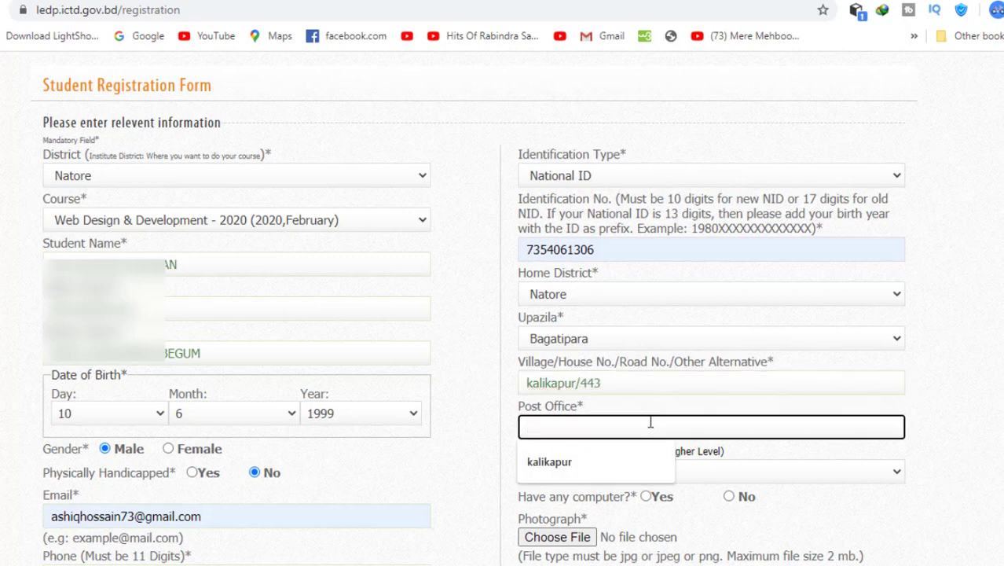
text(kalikapur)
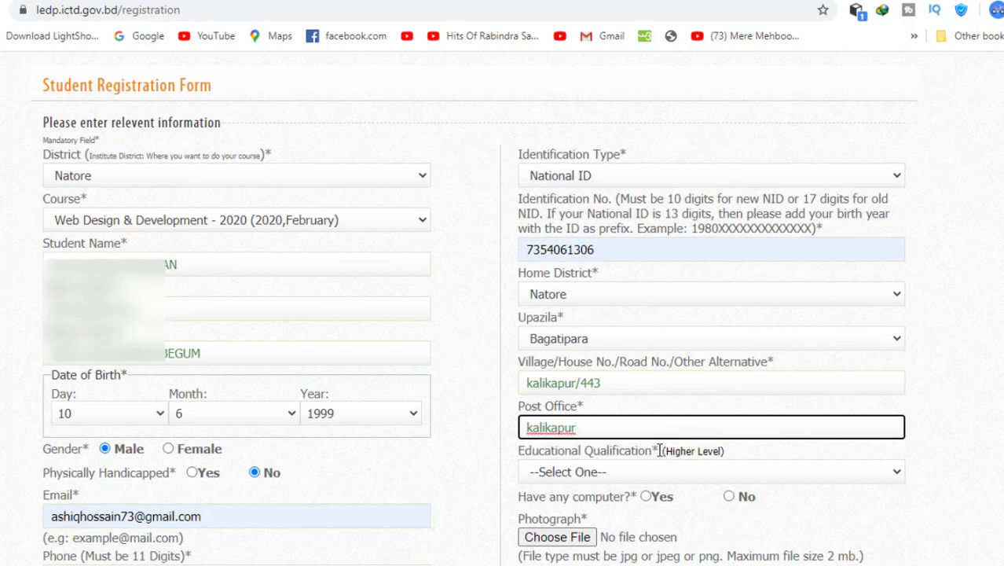
click(682, 470)
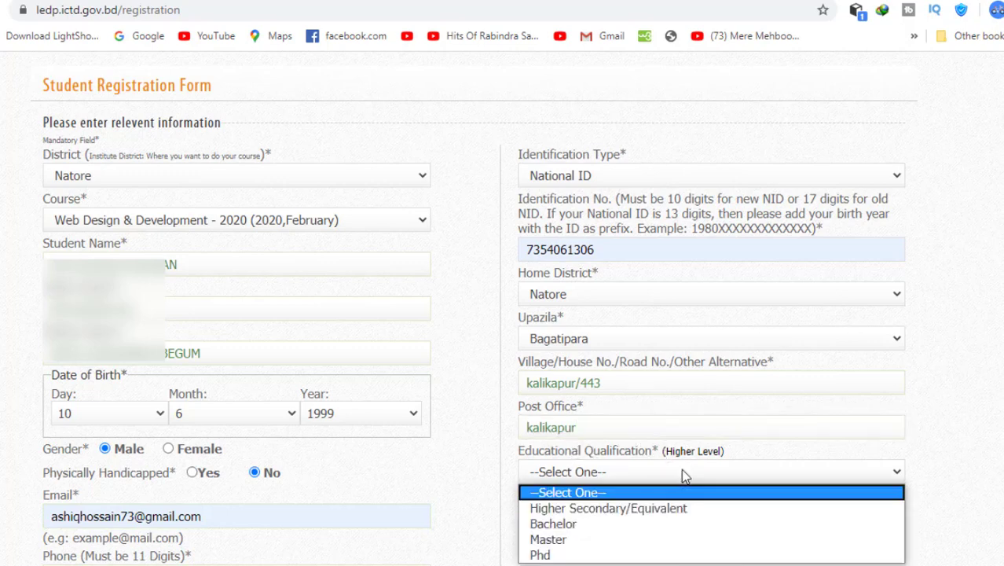
- Pick Bachelor as educational qualification and answer Yes to 'Have any computer?'
scroll(681, 468, down, 2)
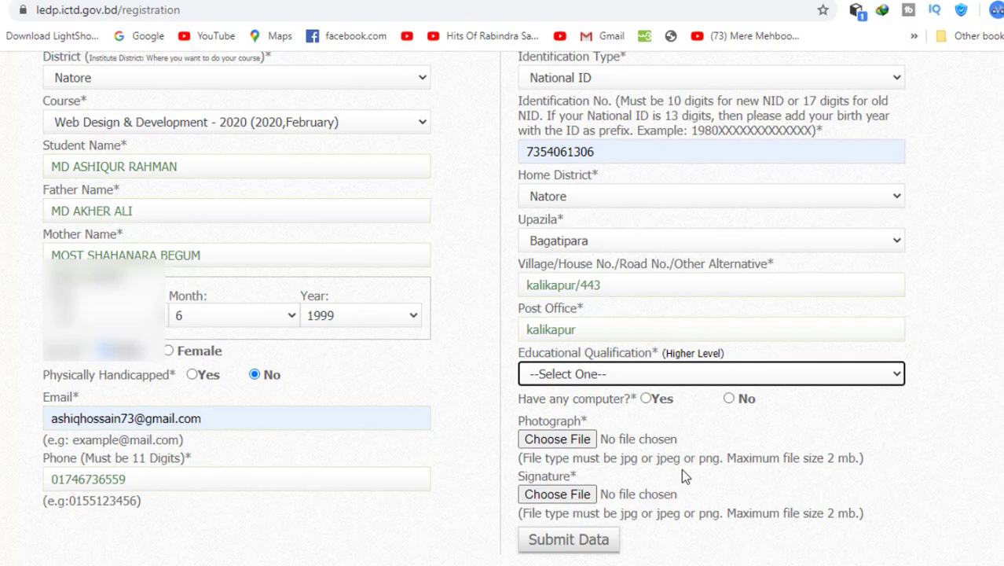
click(703, 375)
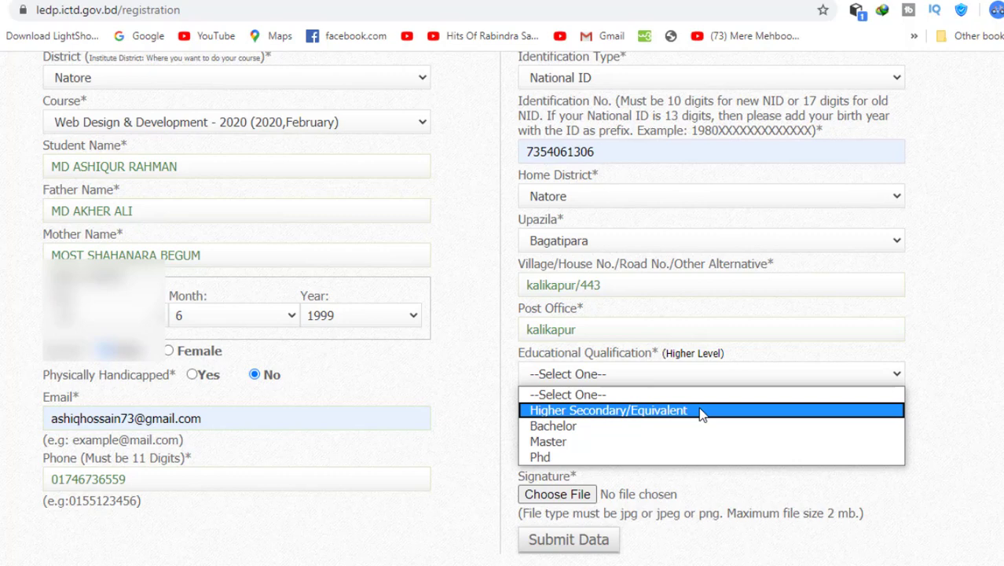
click(664, 429)
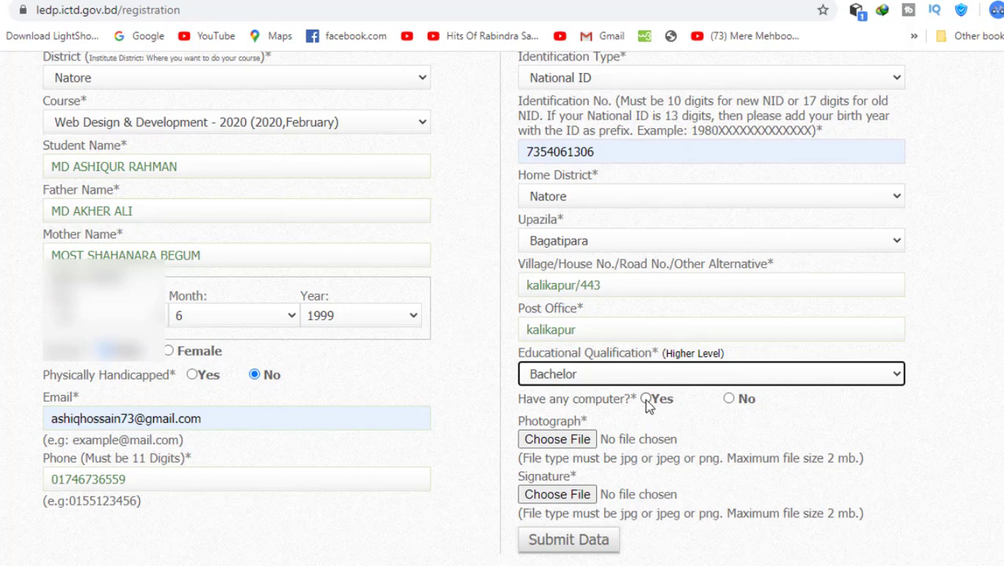
click(646, 400)
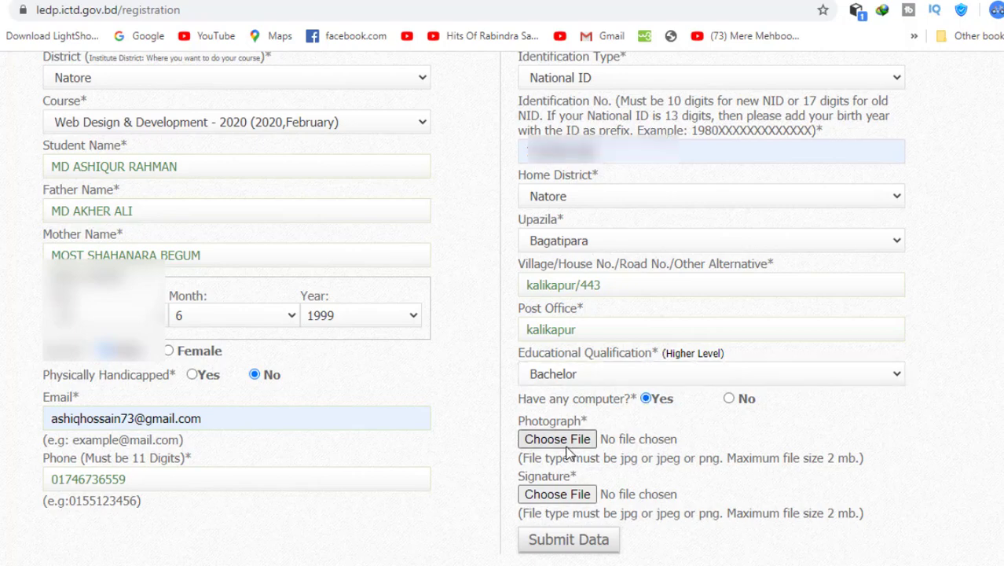
- Check the allowed photo file types and the 2 MB maximum size
click(558, 439)
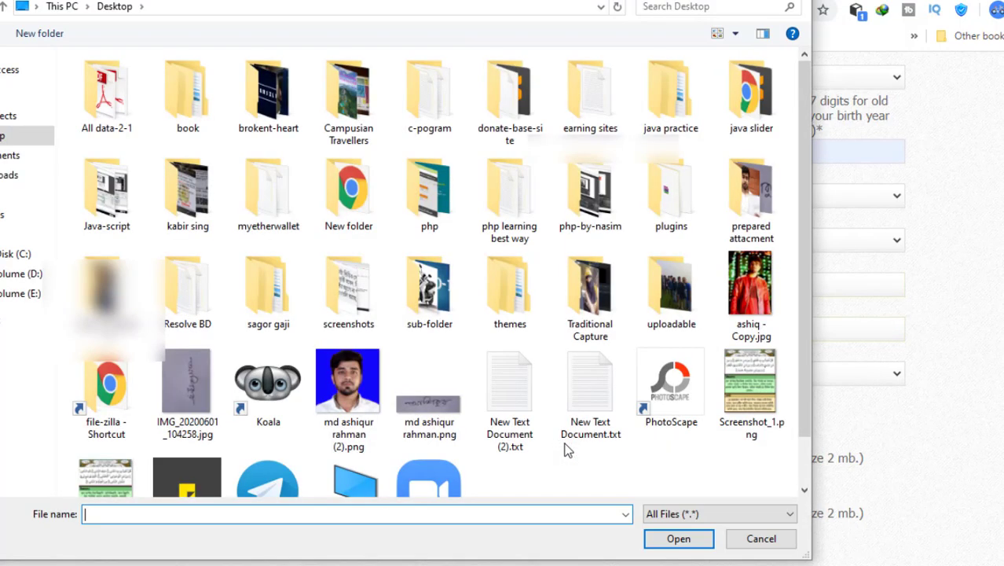
key(Escape)
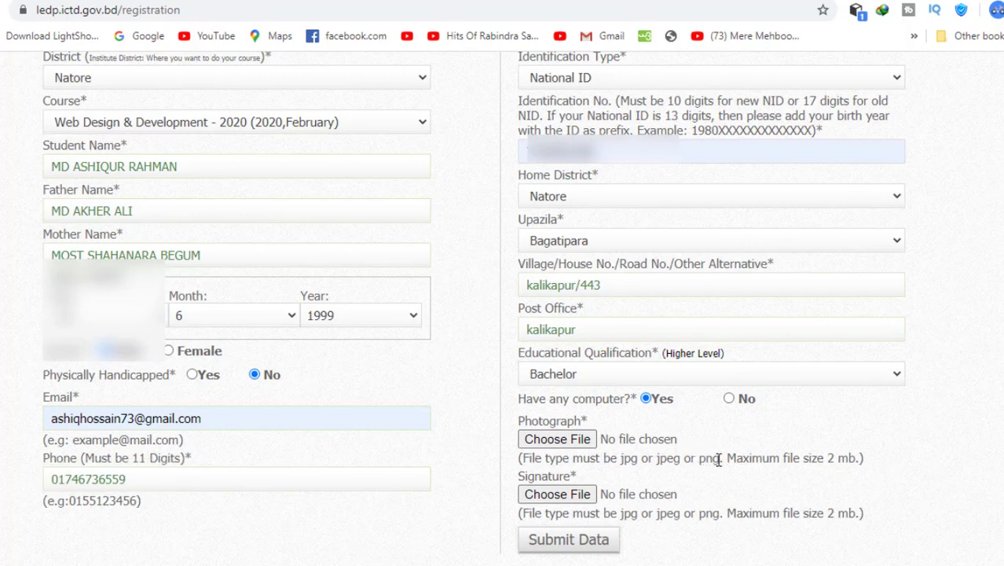
drag(719, 458, 639, 458)
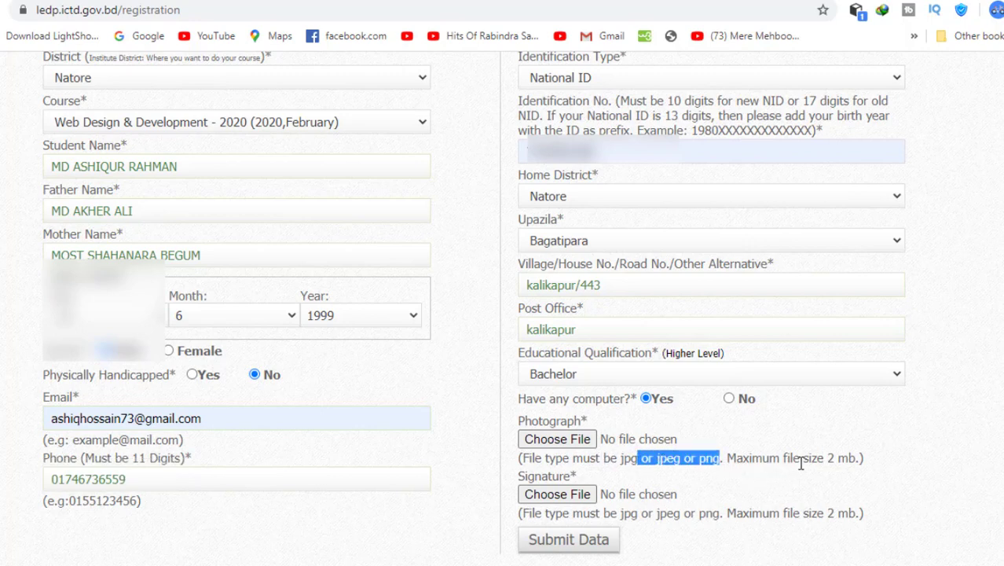
drag(803, 458, 858, 461)
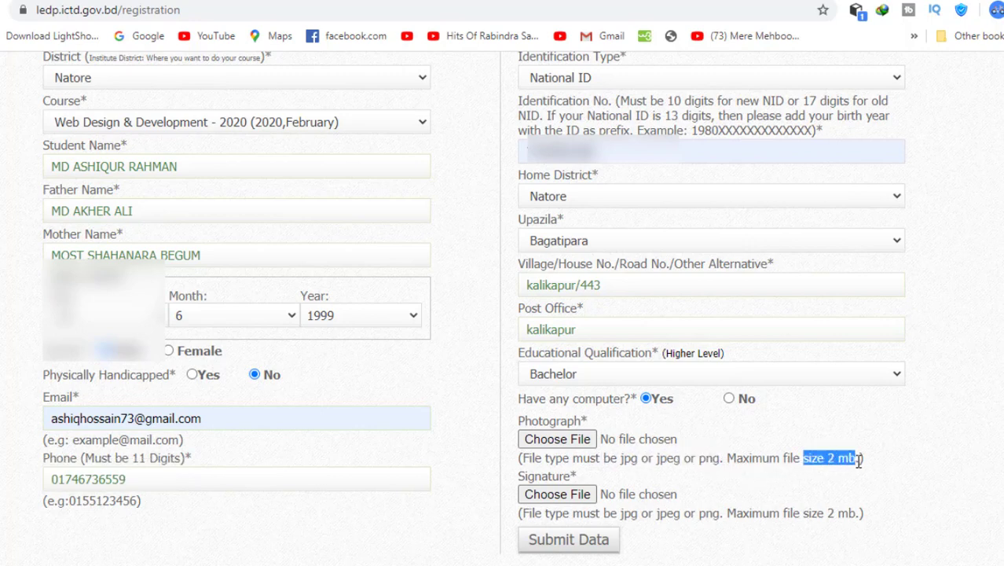
click(845, 461)
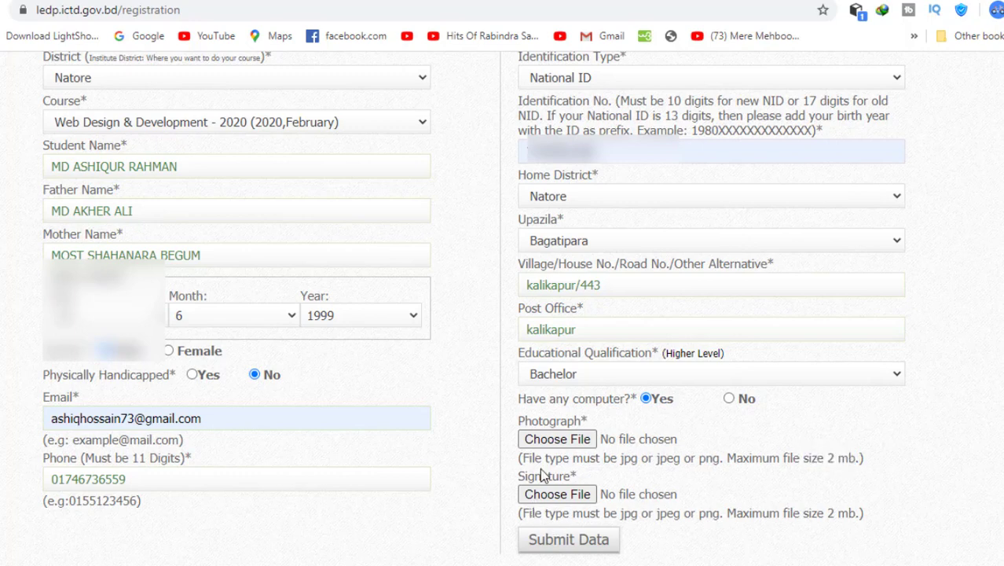
- Attach the portrait photo and signature PNG images, then submit the form
click(542, 440)
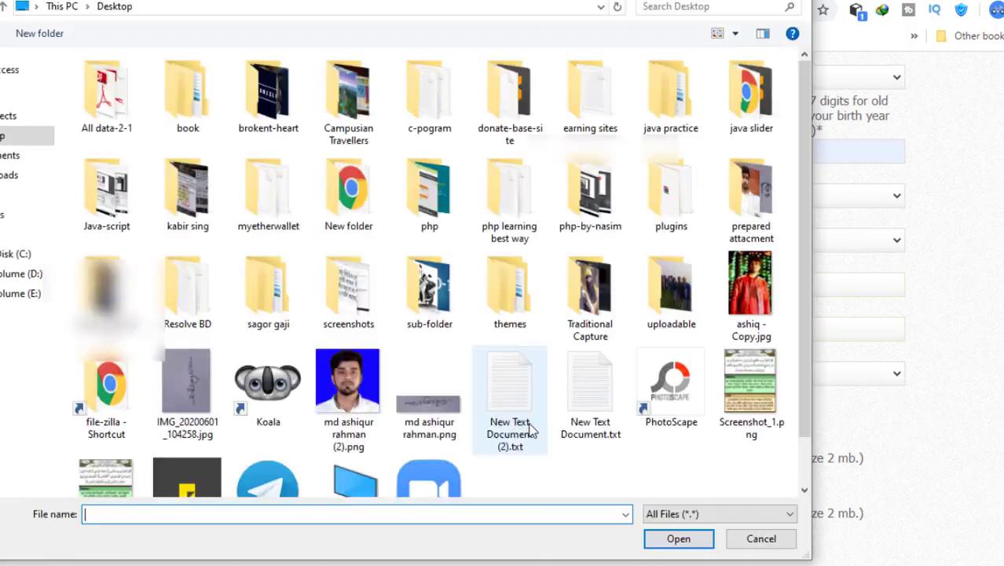
click(358, 405)
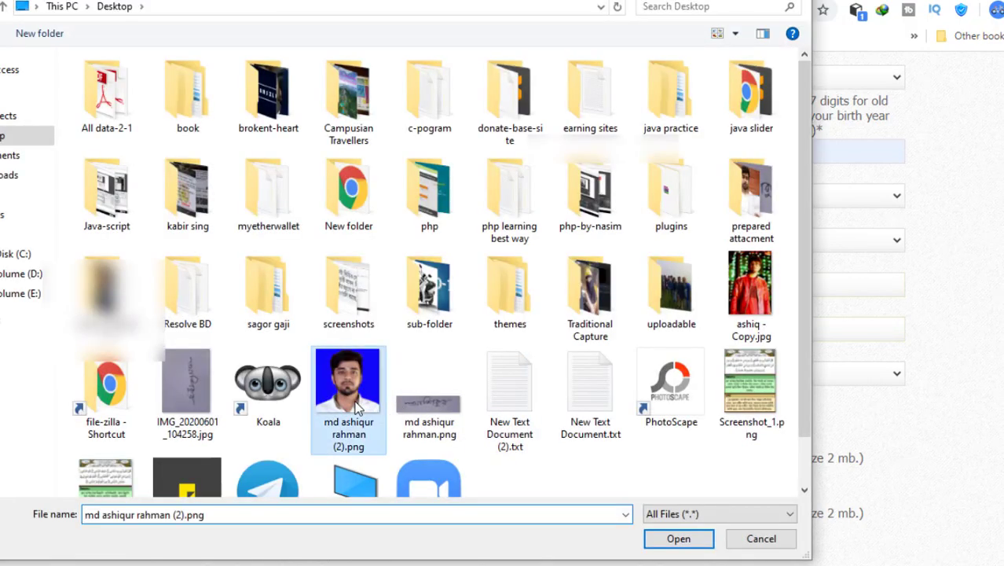
click(679, 539)
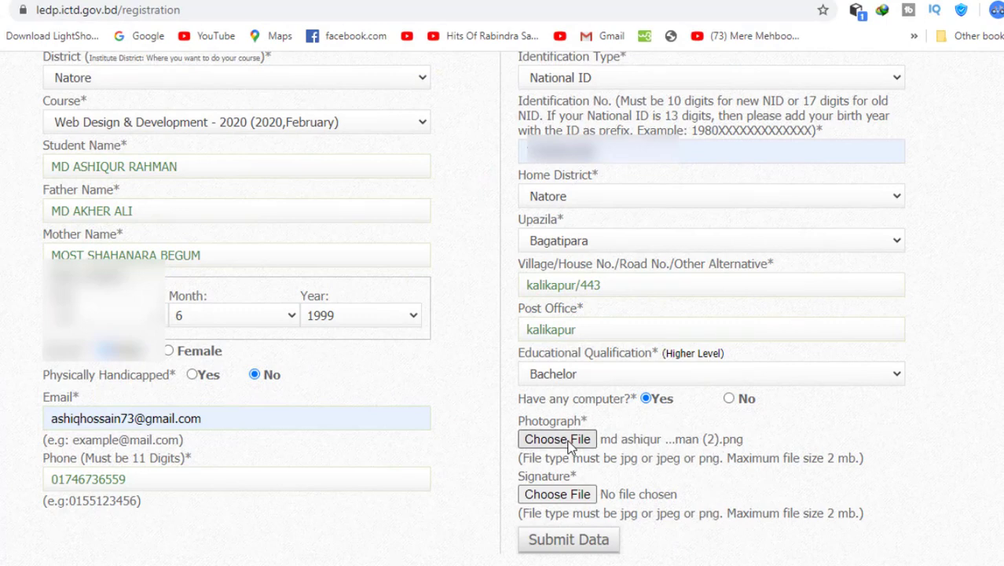
click(556, 495)
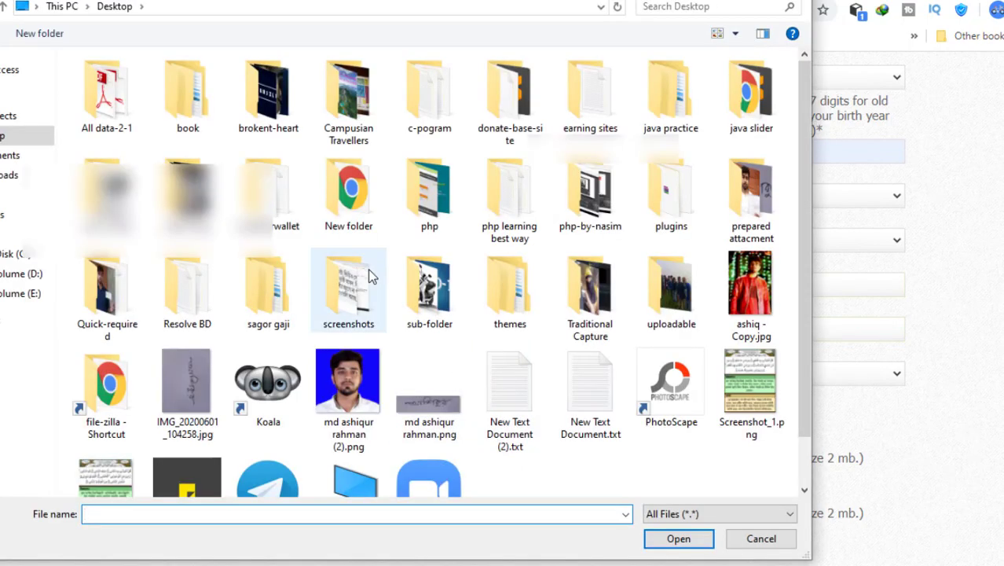
click(419, 383)
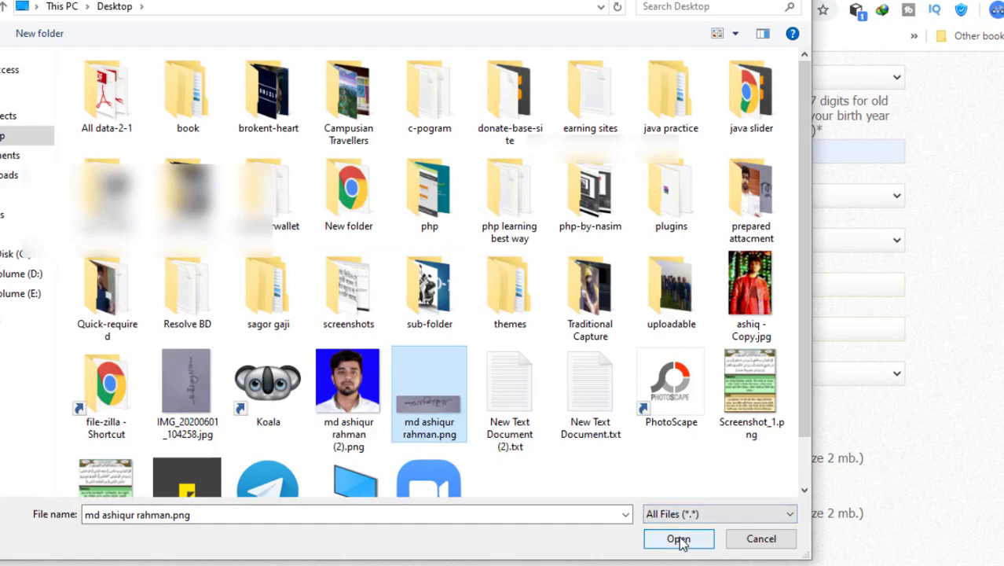
click(678, 539)
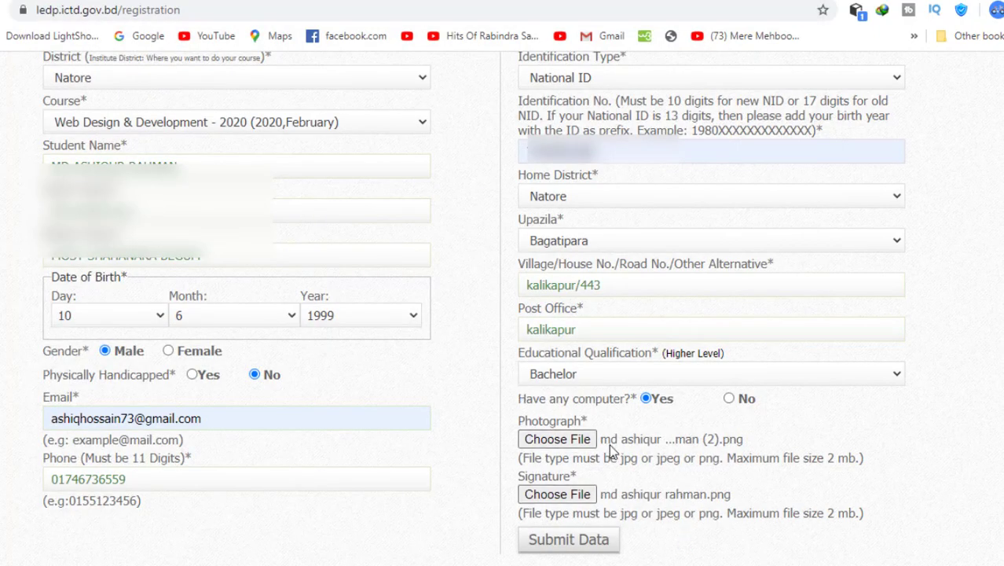
click(584, 542)
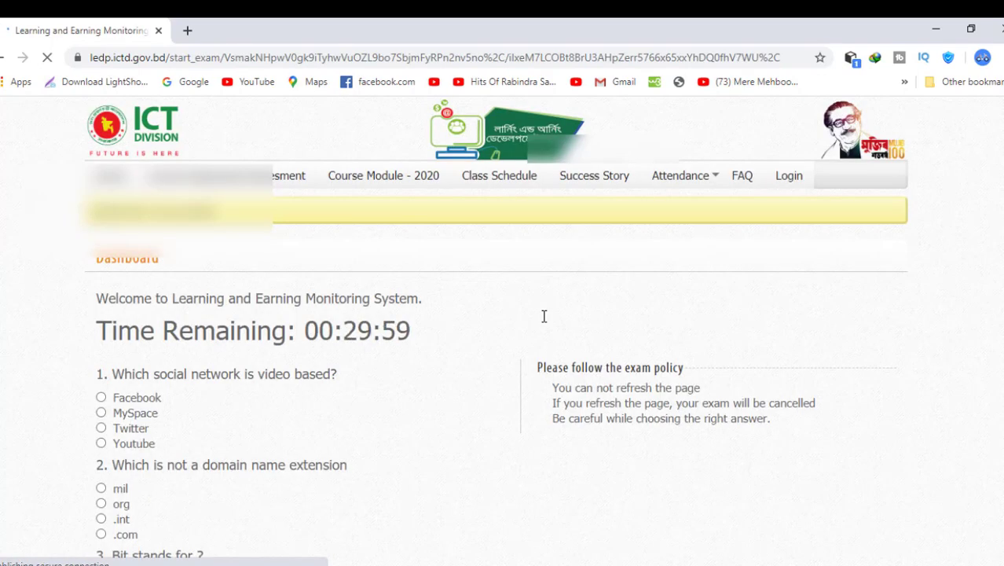
- Answer questions 1–3 with Youtube, mil and Binary Information term
scroll(448, 366, down, 2)
scroll(448, 366, up, 1)
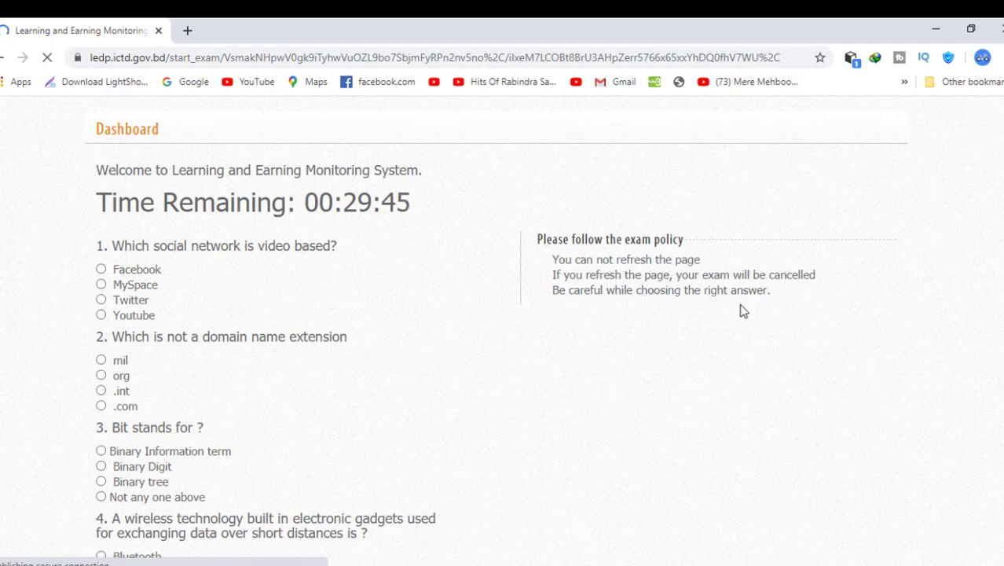
scroll(346, 316, up, 1)
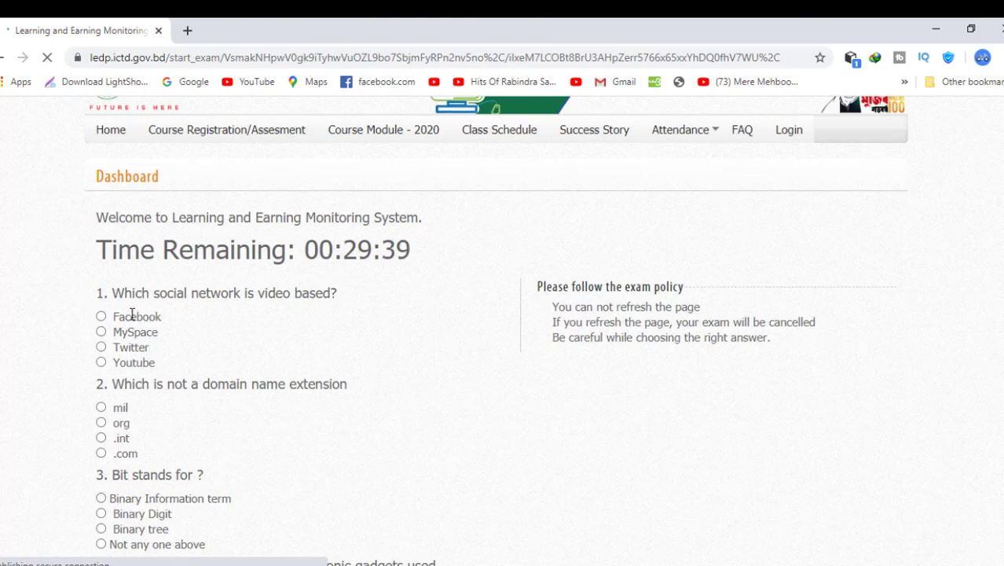
click(102, 362)
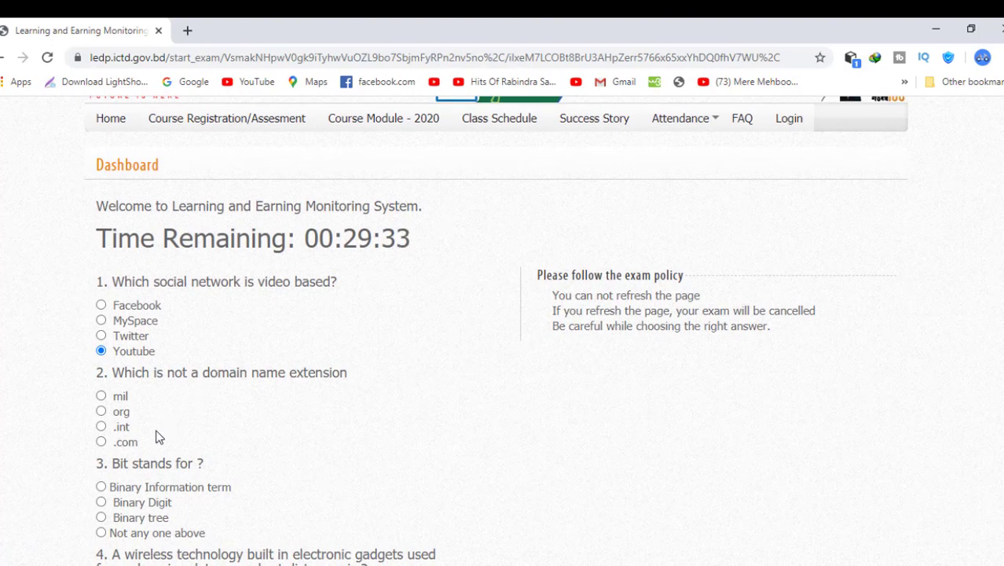
click(102, 396)
scroll(231, 429, down, 2)
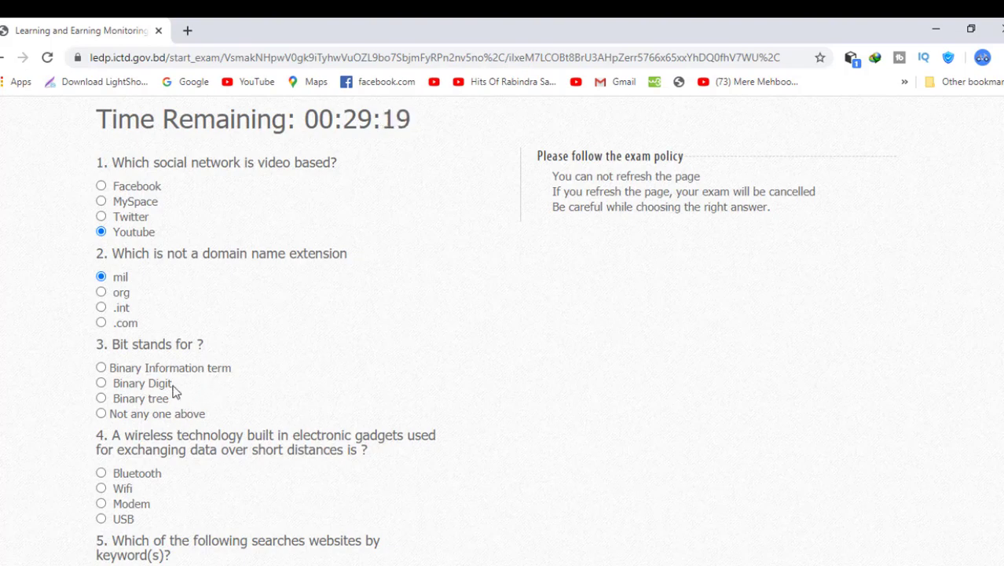
click(102, 368)
scroll(227, 410, down, 1)
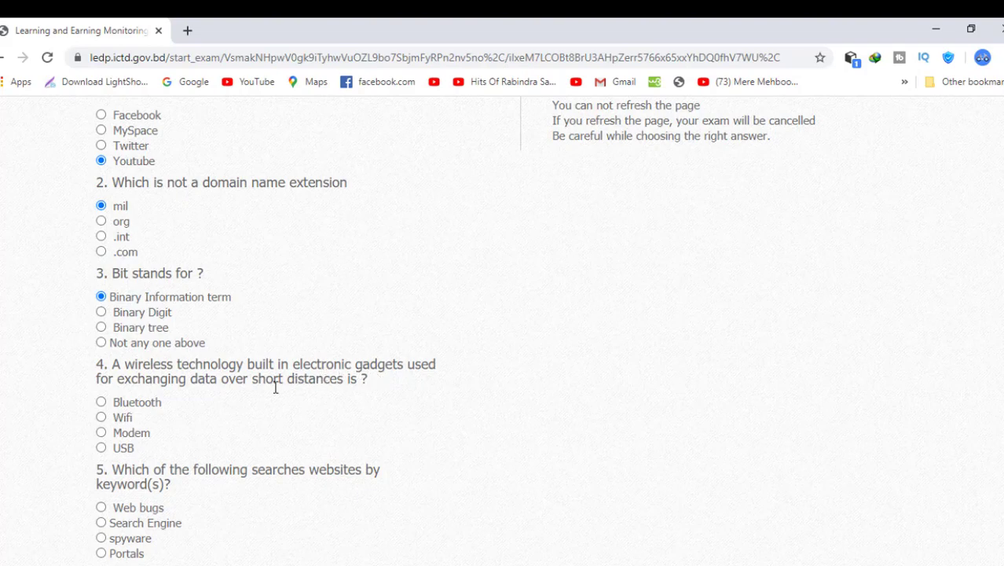
- Answer question 4 with Wifi and question 6 with Hyper Text Transfer Protocol
click(101, 417)
scroll(244, 426, down, 1)
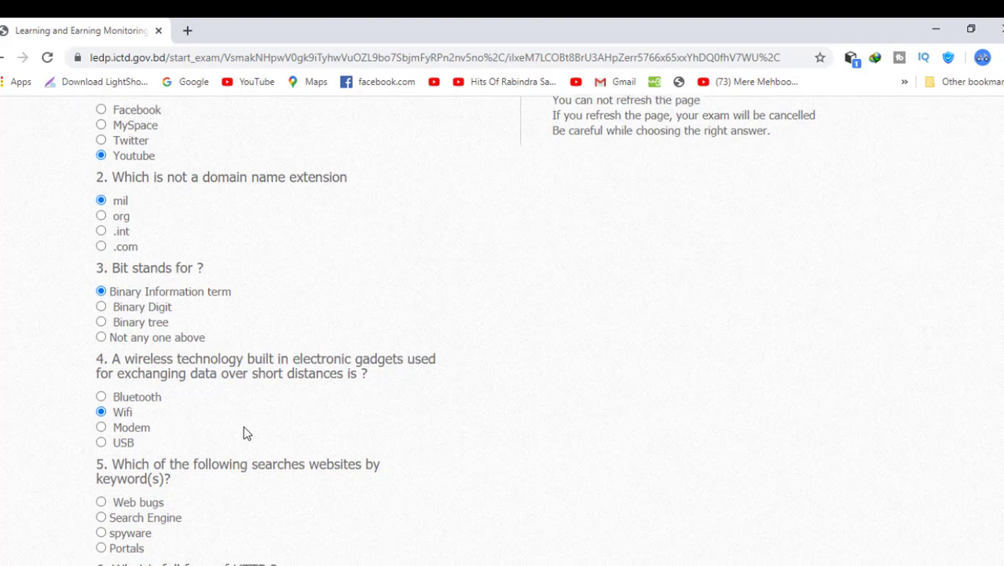
scroll(244, 426, down, 1)
scroll(244, 426, down, 1)
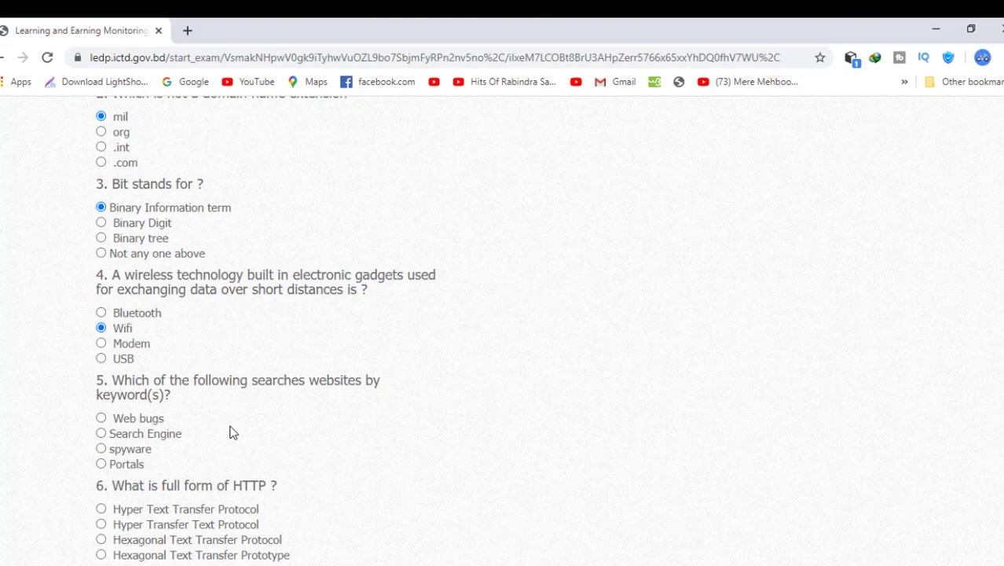
click(102, 509)
scroll(146, 481, down, 3)
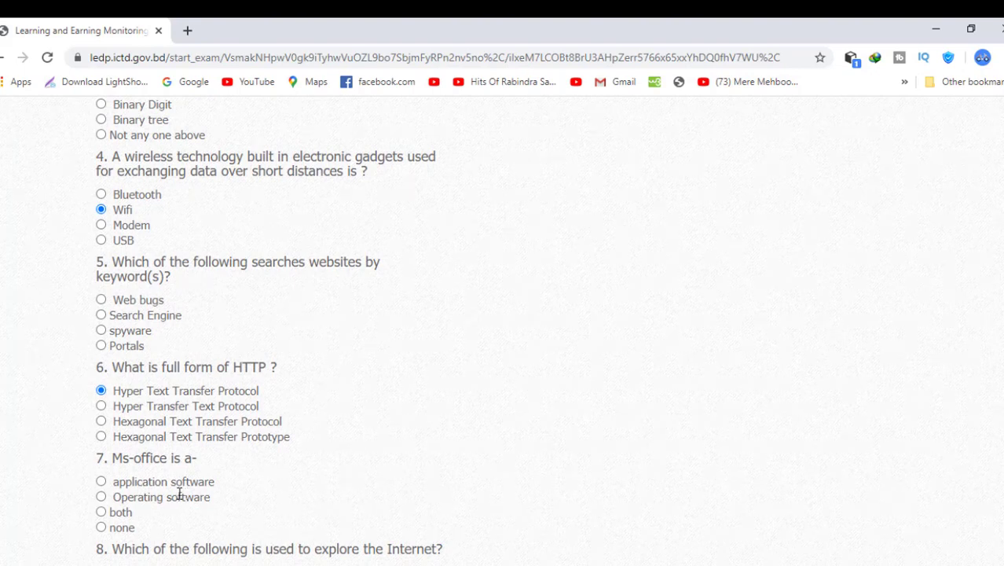
- Answer question 7 with application software, question 8 with Browser and question 9 with Amazon
click(102, 482)
scroll(149, 483, down, 1)
scroll(149, 483, down, 1)
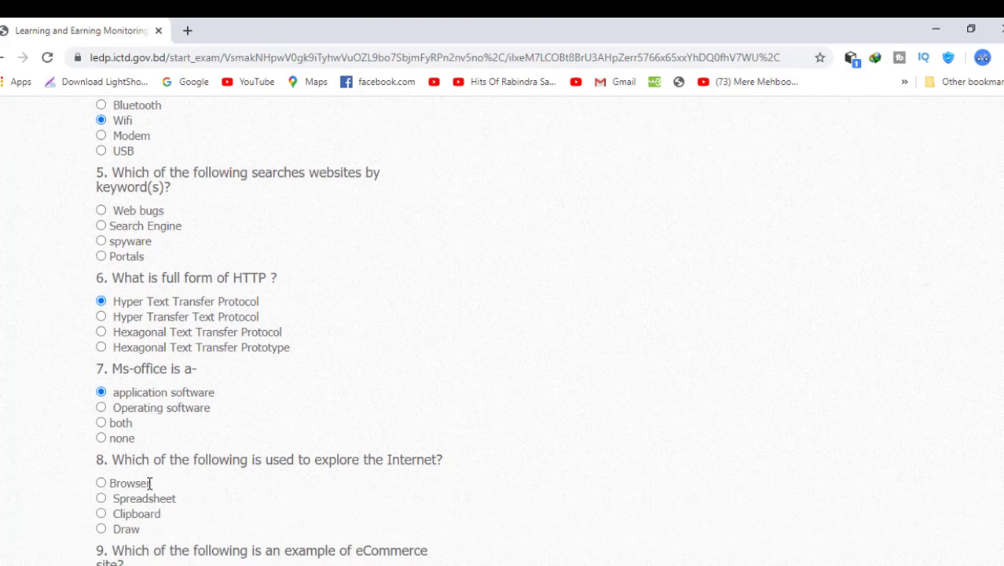
scroll(149, 483, down, 1)
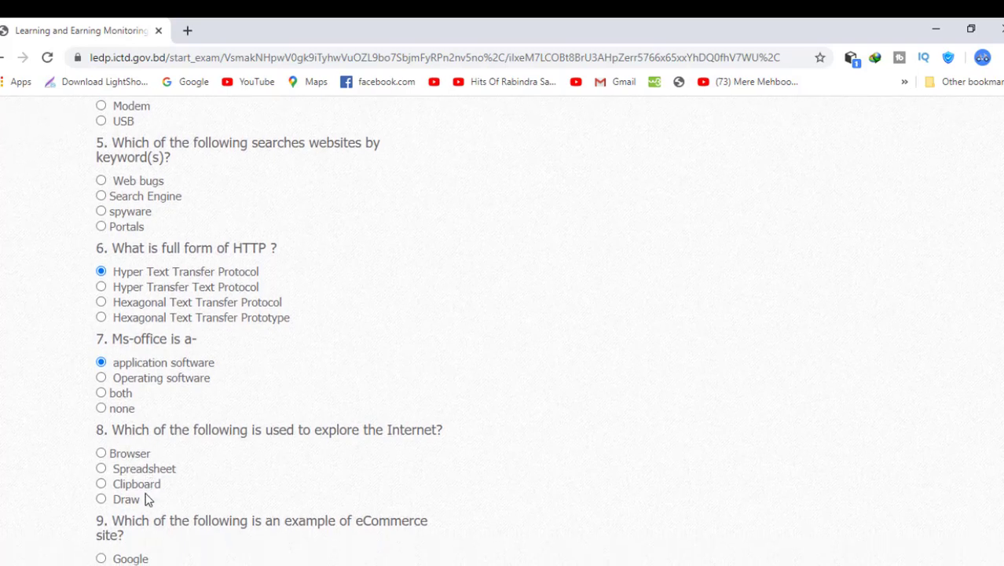
click(101, 454)
scroll(191, 466, down, 2)
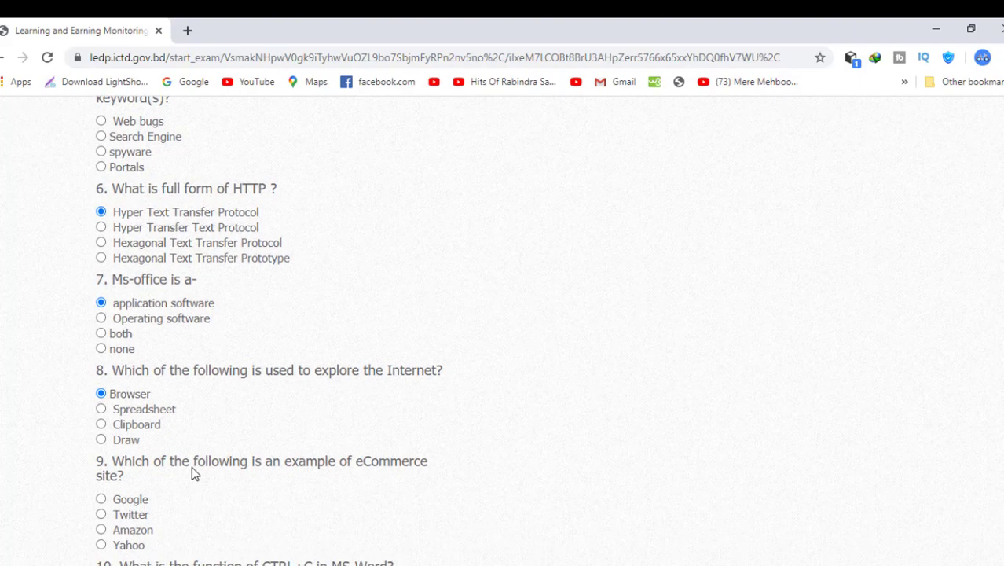
scroll(192, 466, down, 1)
scroll(192, 466, down, 1)
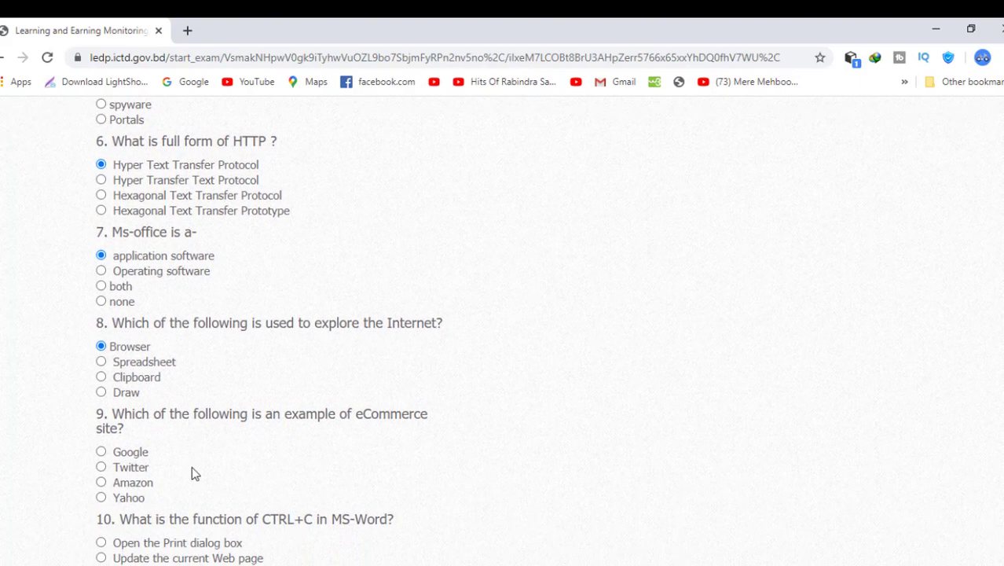
click(102, 483)
scroll(212, 483, down, 3)
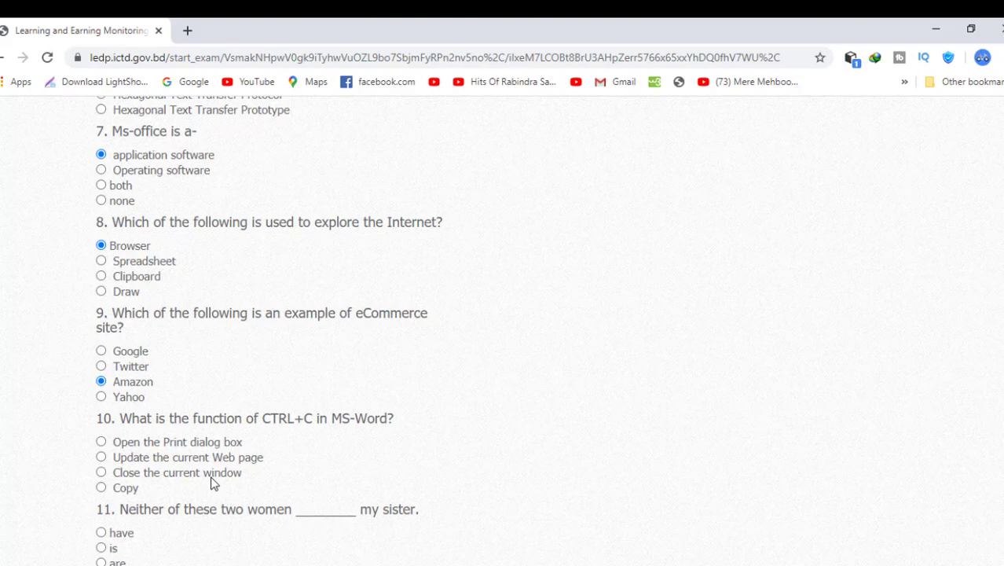
- Mark Copy for question 10, then were for both question 11 and question 12
click(102, 488)
scroll(187, 500, down, 2)
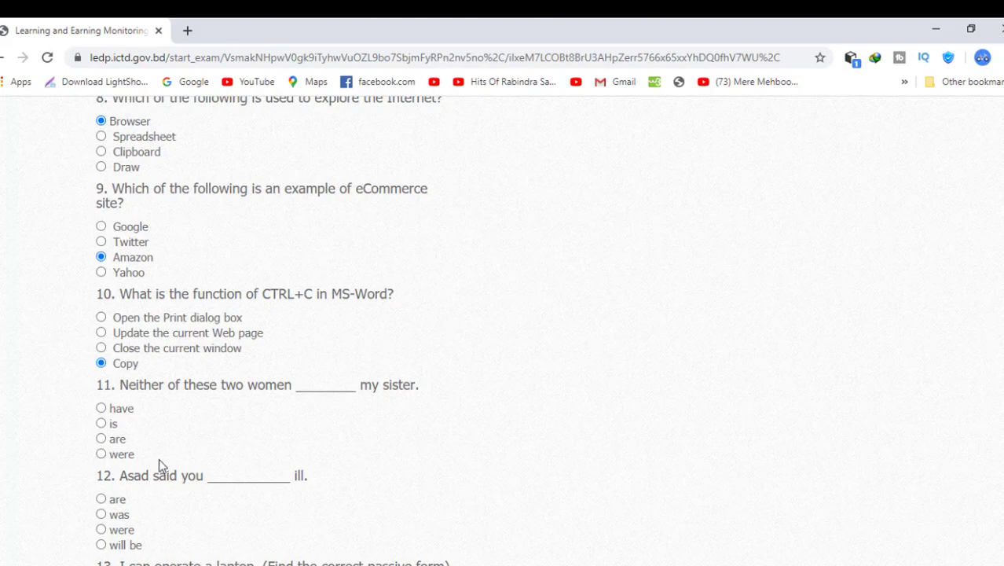
click(101, 454)
scroll(188, 475, down, 1)
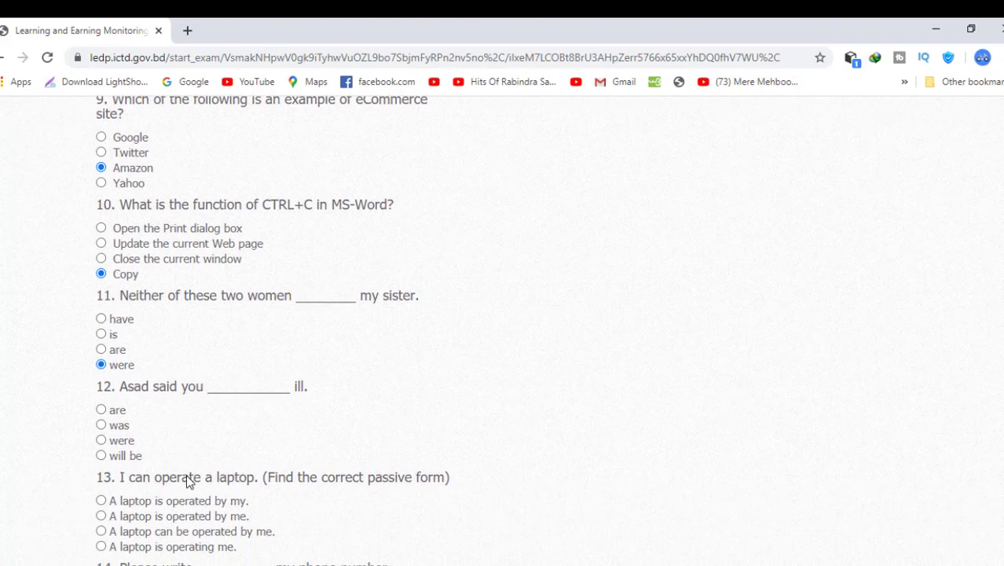
scroll(188, 478, up, 1)
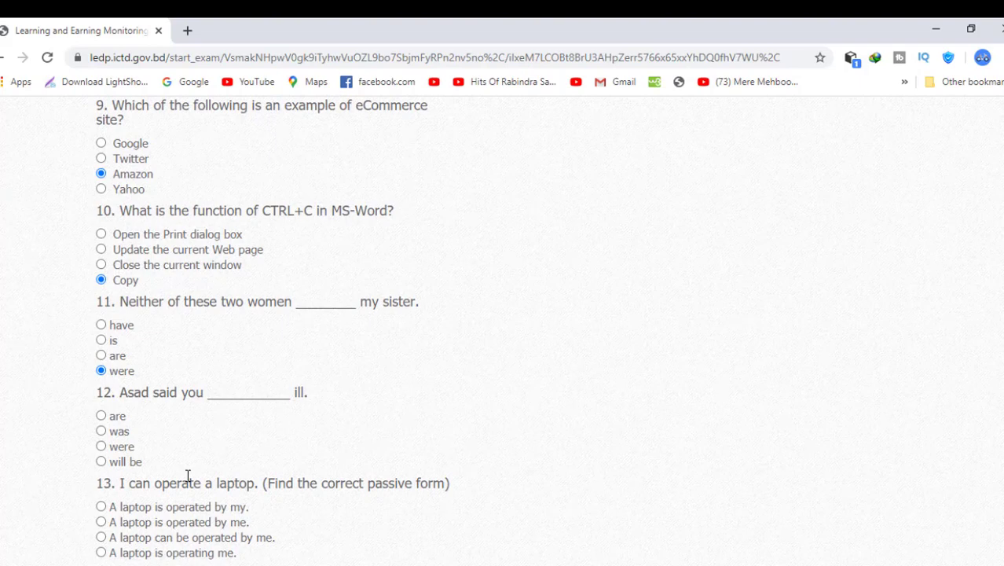
click(101, 447)
scroll(203, 465, down, 1)
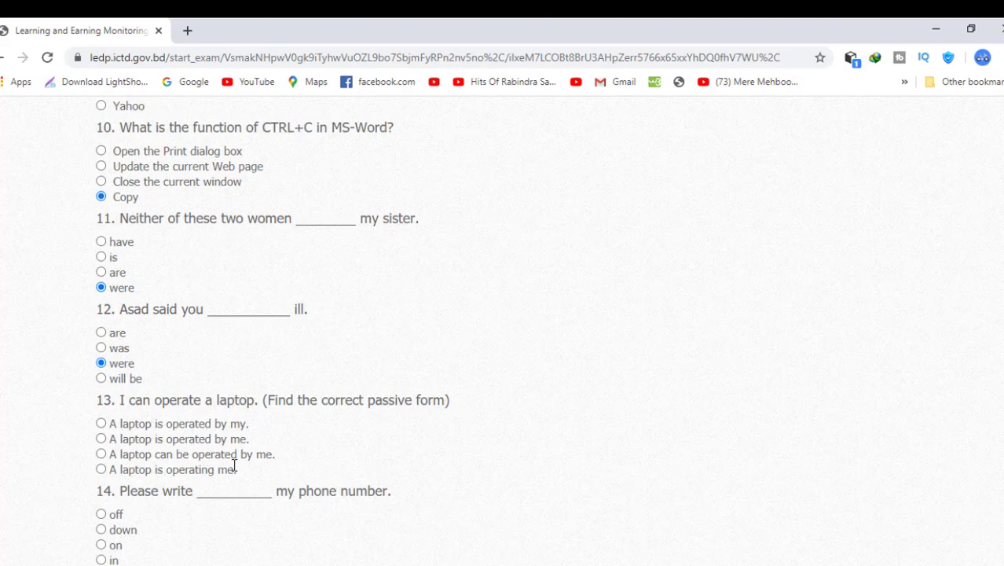
- Answer question 13 with 'A laptop can be operated by me.' and question 14 with down
click(102, 454)
scroll(188, 480, down, 1)
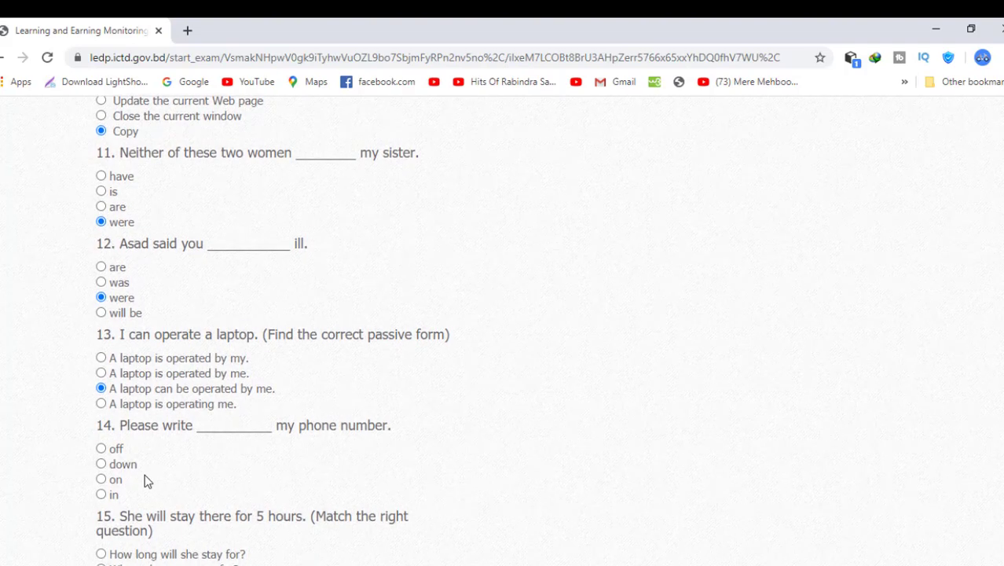
click(101, 463)
scroll(187, 500, down, 2)
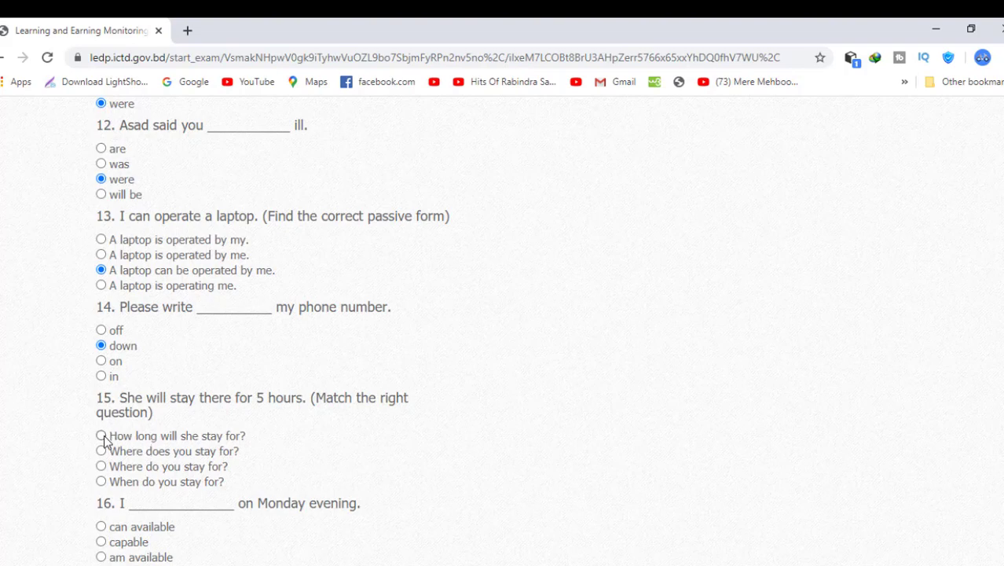
- Answer questions 15–17 with How long will she stay for?, am available, and When will I see the cherry blossom?
click(102, 437)
scroll(211, 500, down, 1)
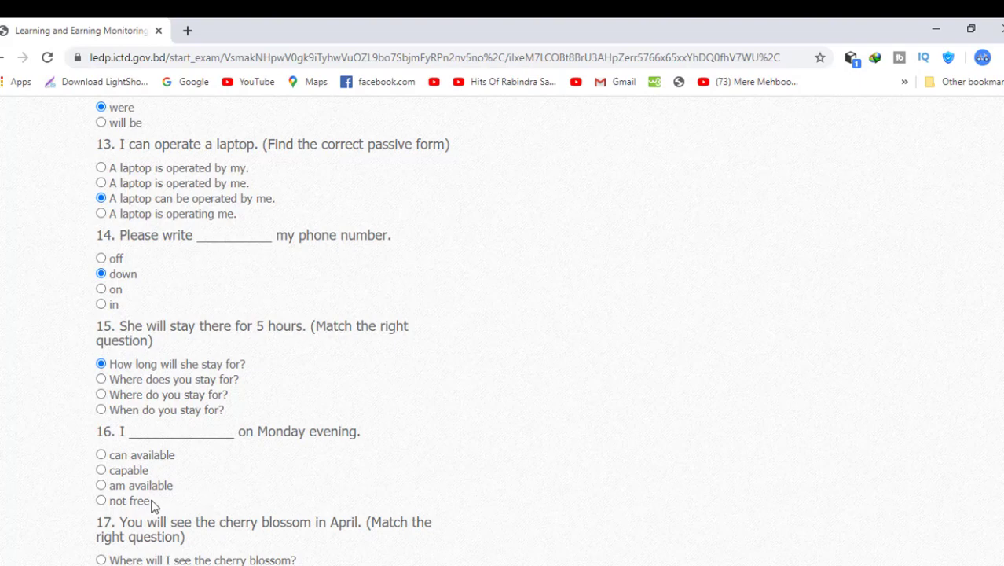
click(101, 485)
scroll(171, 483, down, 3)
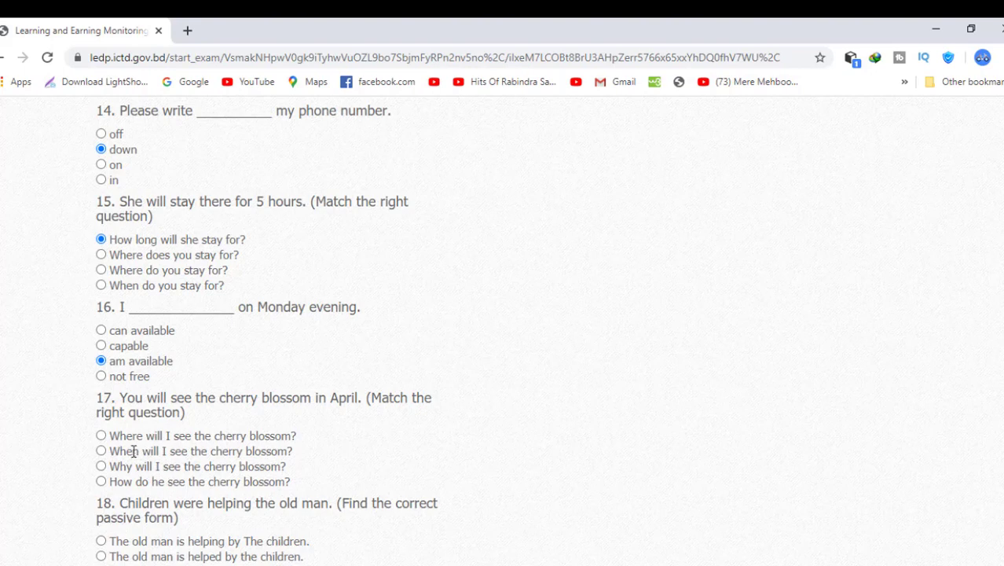
click(102, 451)
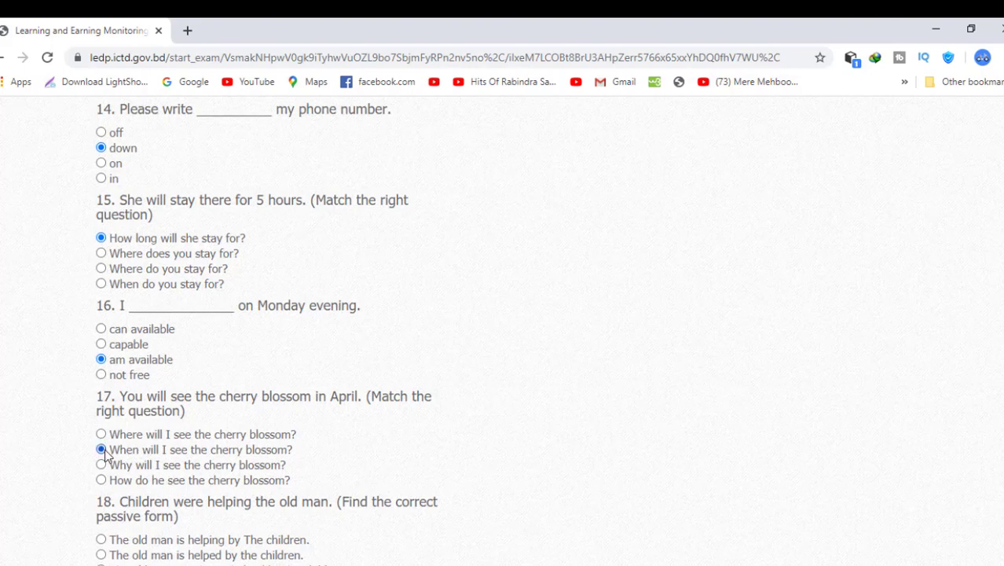
scroll(106, 454, down, 3)
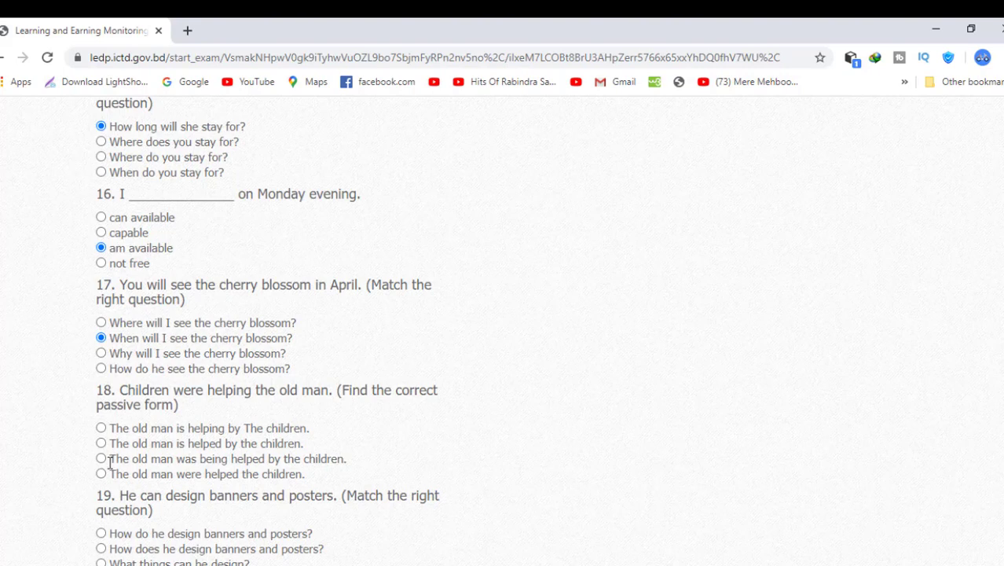
- Settle question 18 on 'was being helped' after briefly choosing 'is helped by the children'
click(101, 458)
click(103, 444)
scroll(164, 492, down, 2)
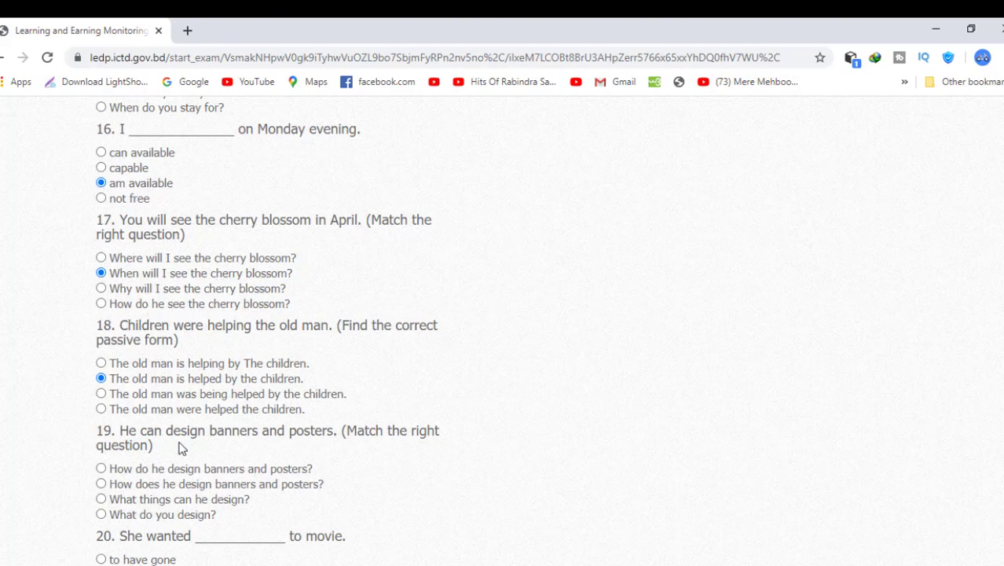
click(101, 394)
scroll(191, 437, down, 1)
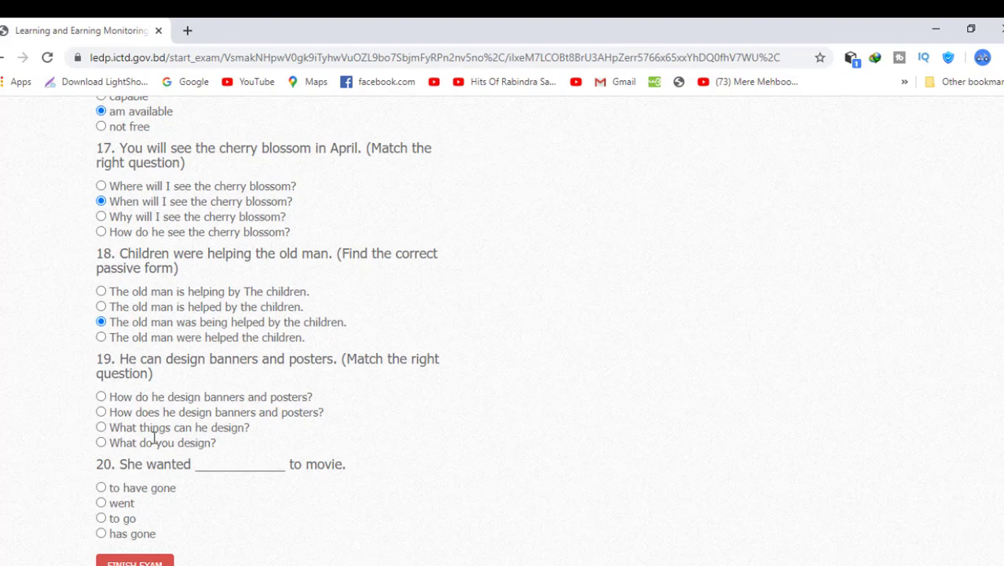
- Answer question 19 with What things can he design? and question 20 with to go
click(102, 428)
scroll(190, 461, down, 1)
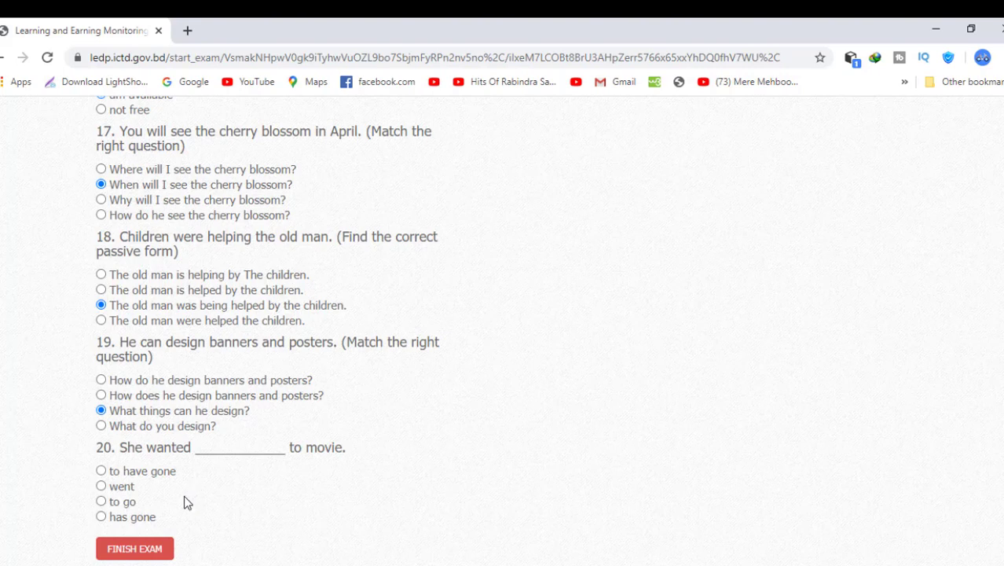
click(101, 501)
scroll(224, 390, up, 13)
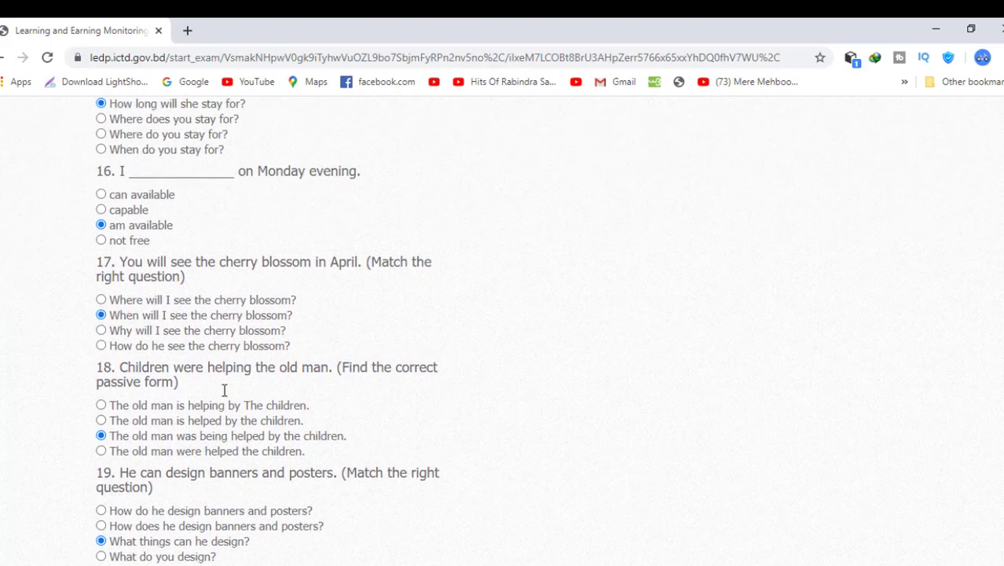
scroll(224, 389, up, 5)
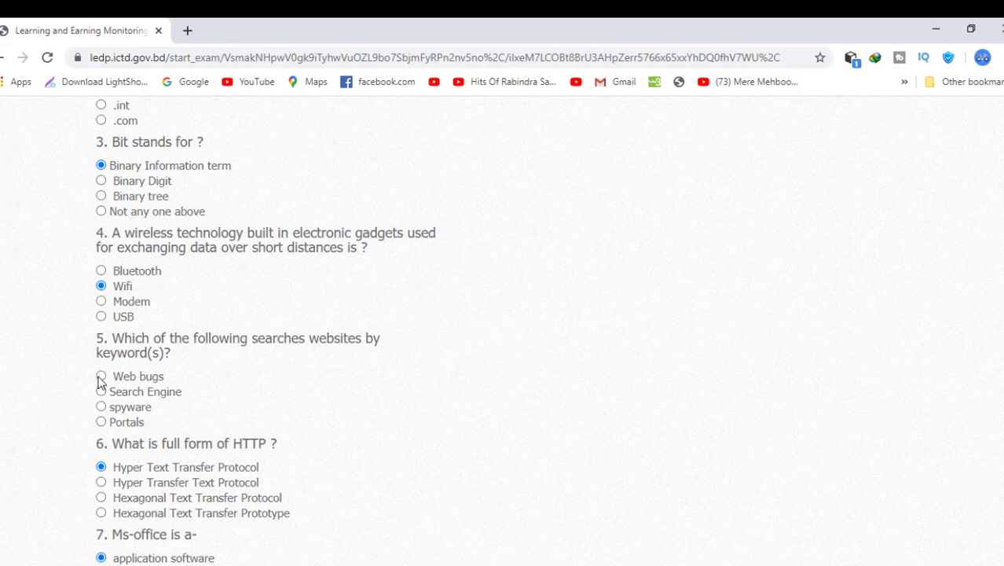
- Choose Search Engine for question 5 and submit with FINISH EXAM
click(100, 378)
click(103, 390)
scroll(213, 424, down, 15)
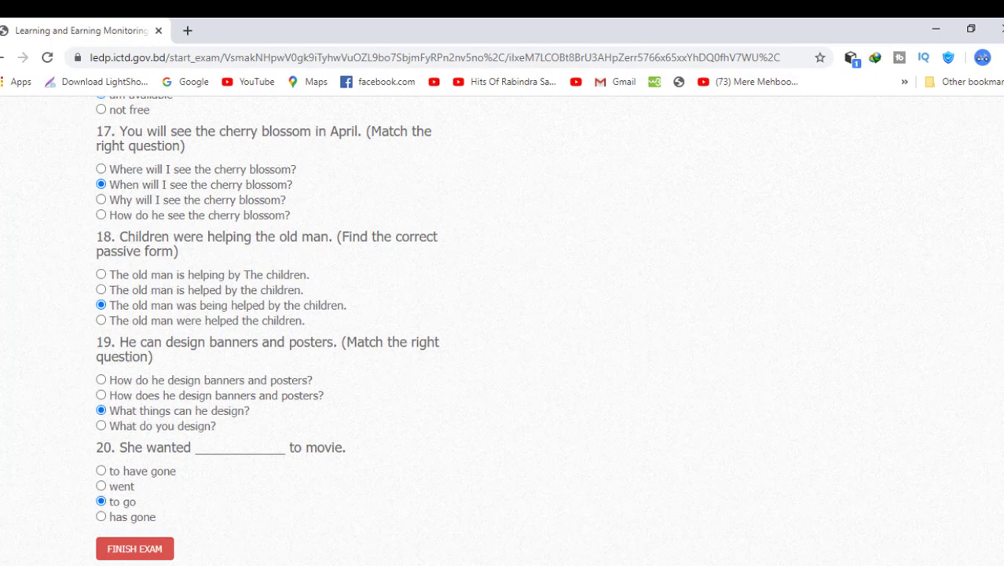
click(135, 549)
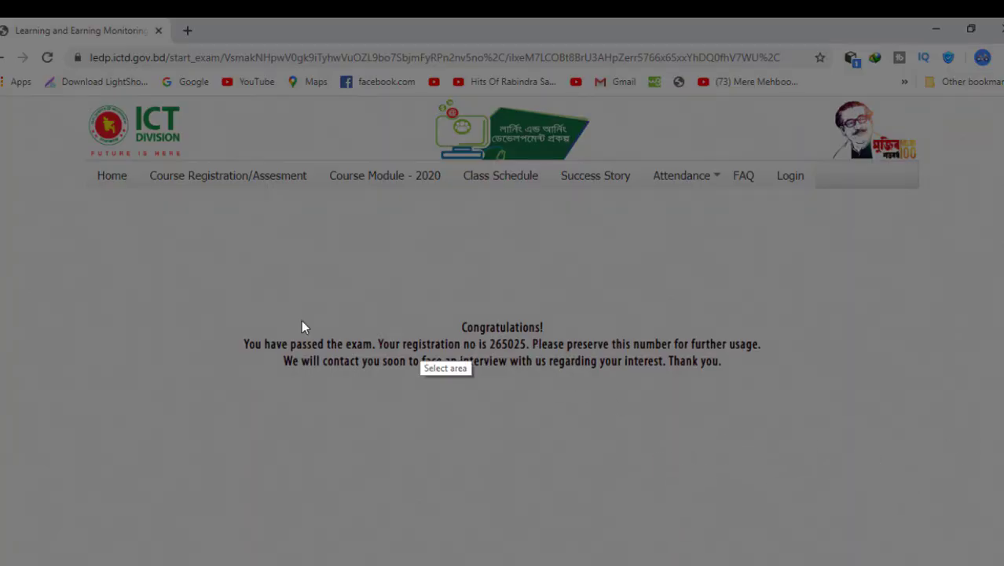
- Capture a screenshot of the congratulations page and show the Attendance dropdown with Attendance Report
drag(1, 18, 1003, 197)
drag(501, 198, 501, 565)
drag(501, 17, 502, 16)
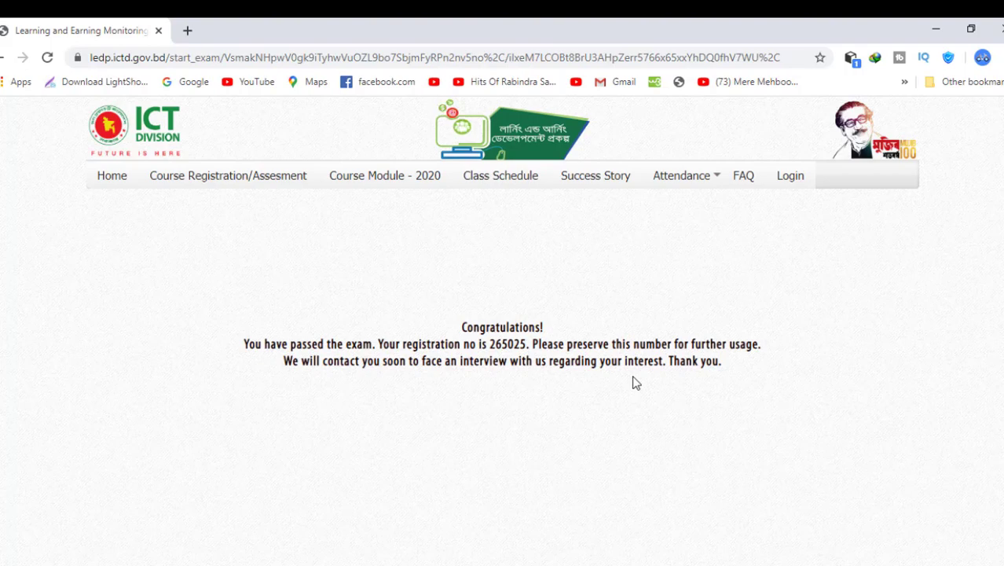
click(709, 181)
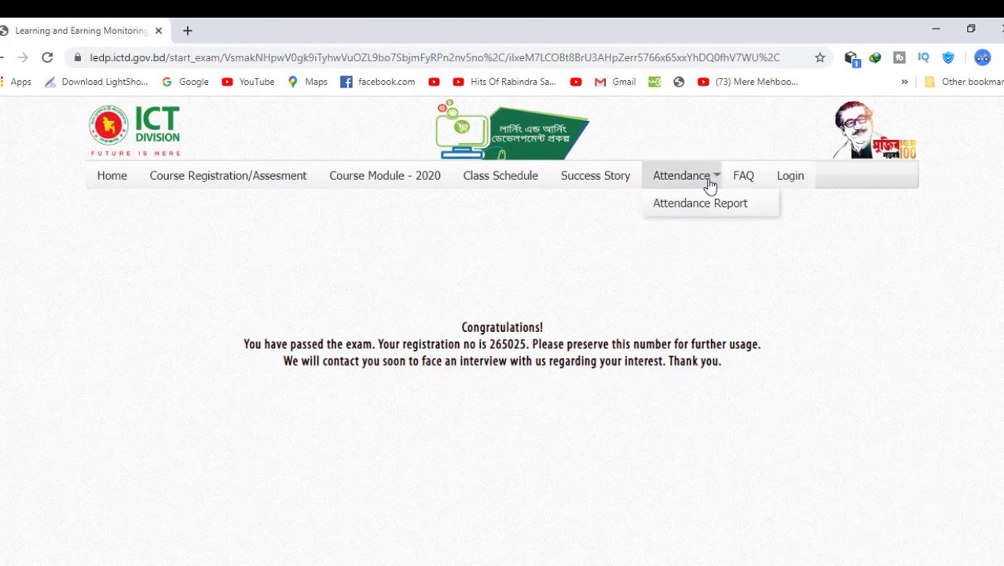